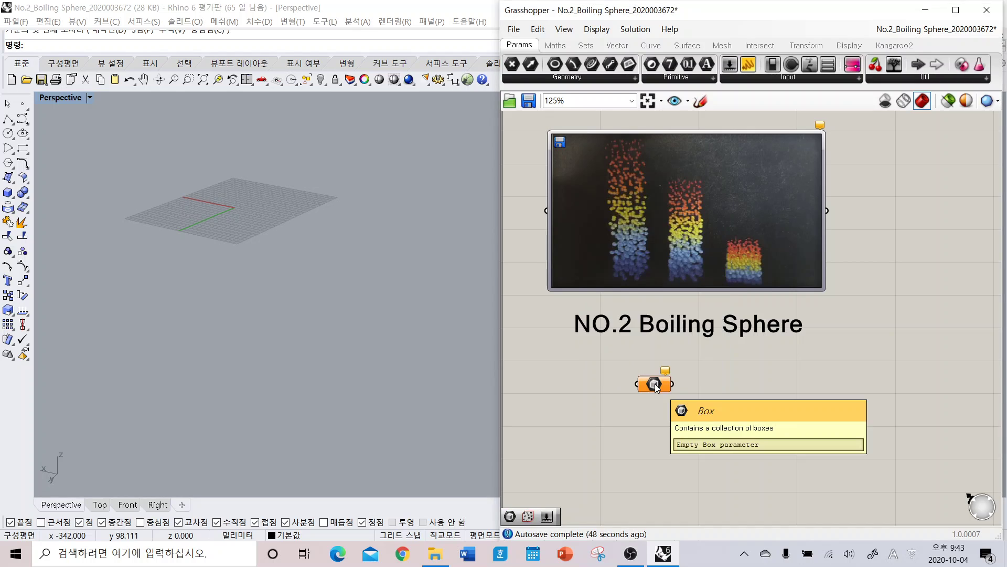
Reposition the Box parameter below the title and begin setting multiple boxes, drawing the first one about 130 mm tall beside the grid
left_click_drag(654, 387, 622, 410)
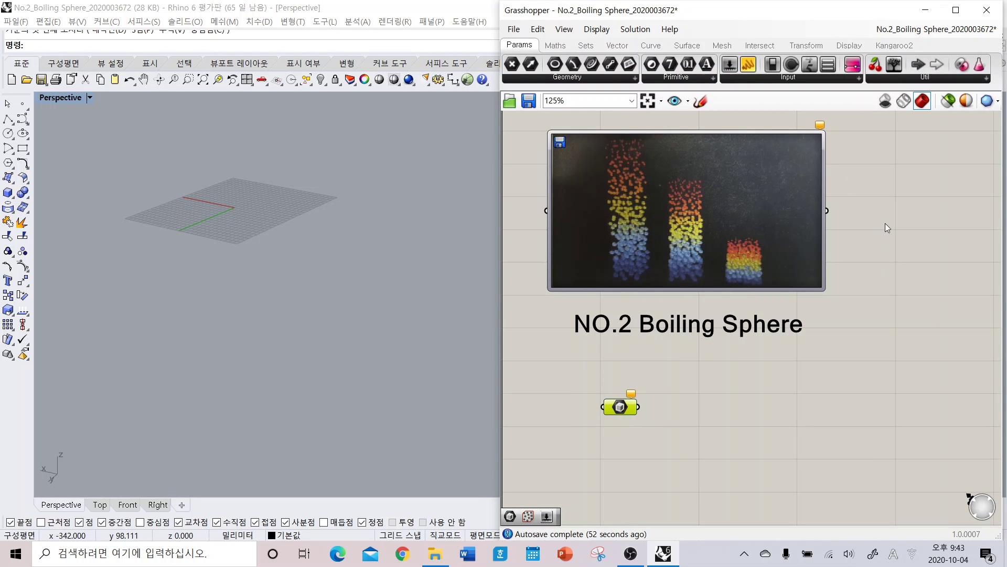
right_click(618, 407)
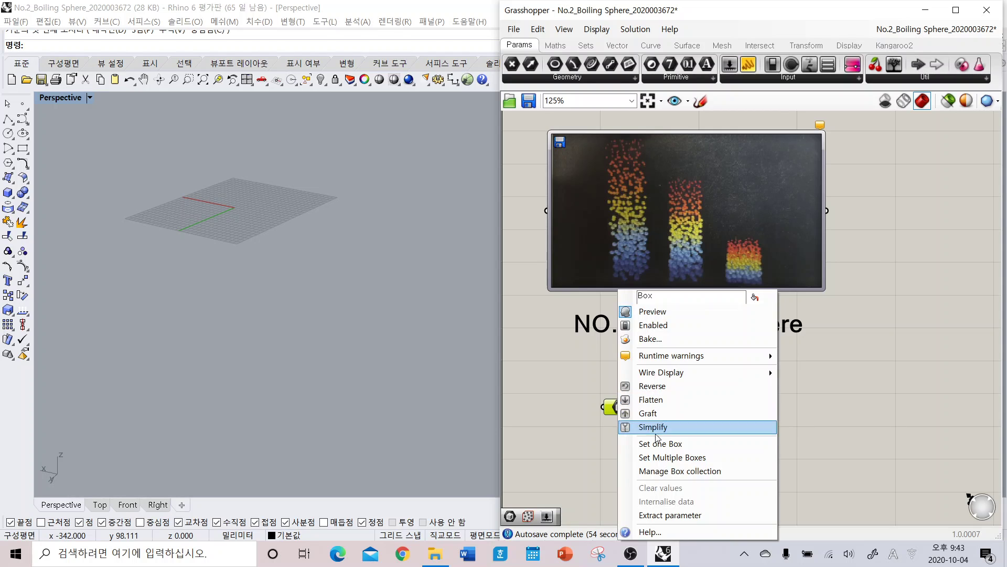
left_click(656, 457)
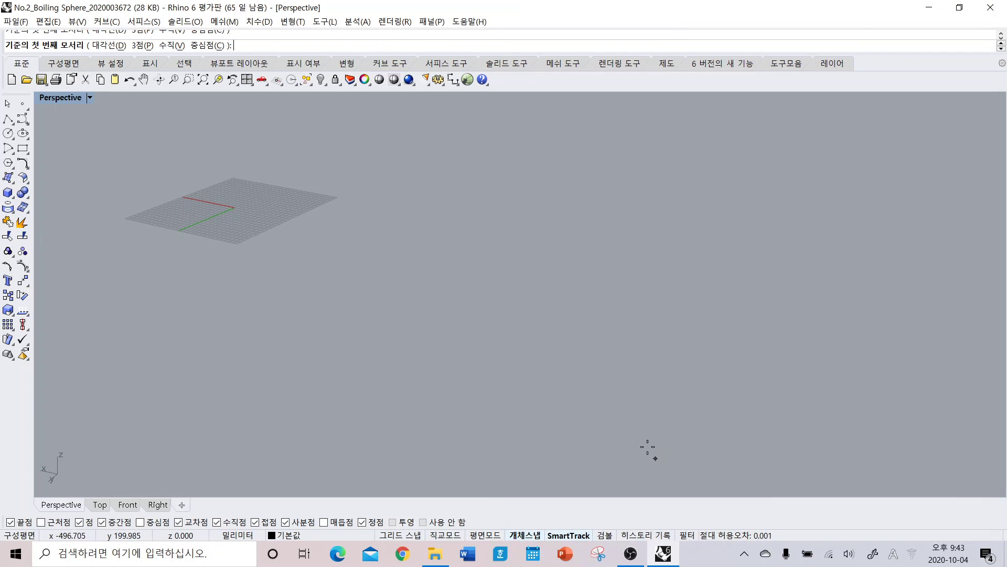
left_click(283, 251)
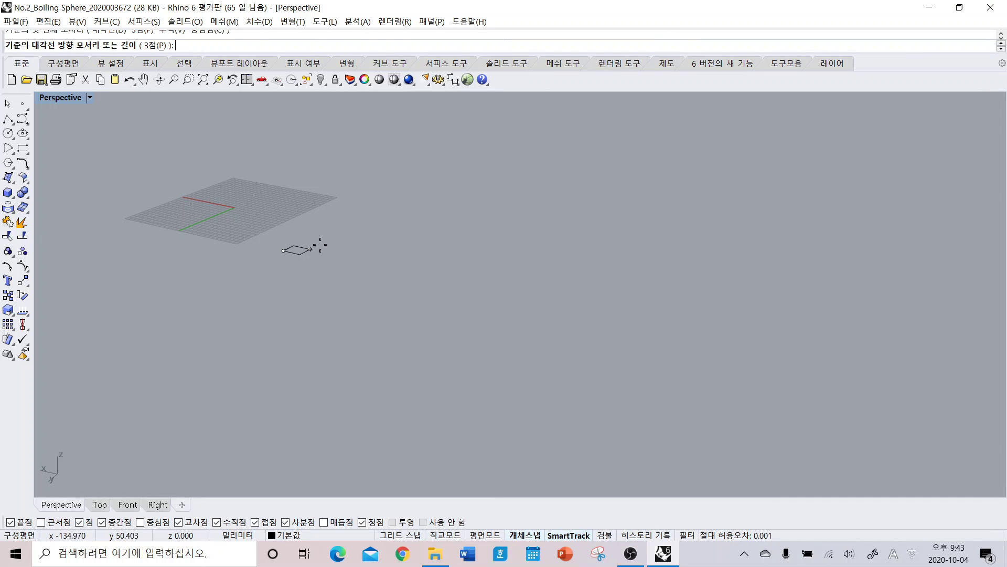
left_click(356, 252)
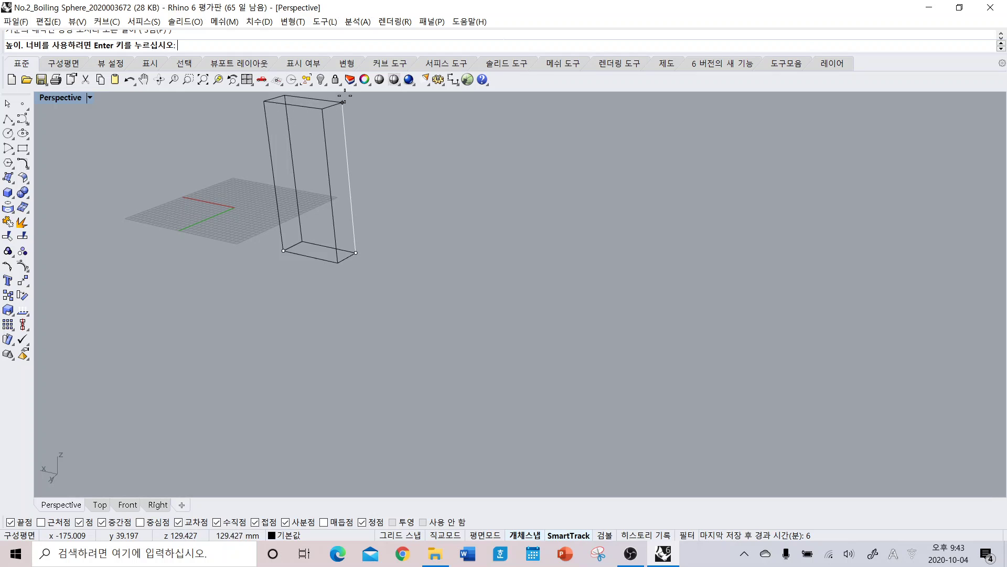
left_click(342, 99)
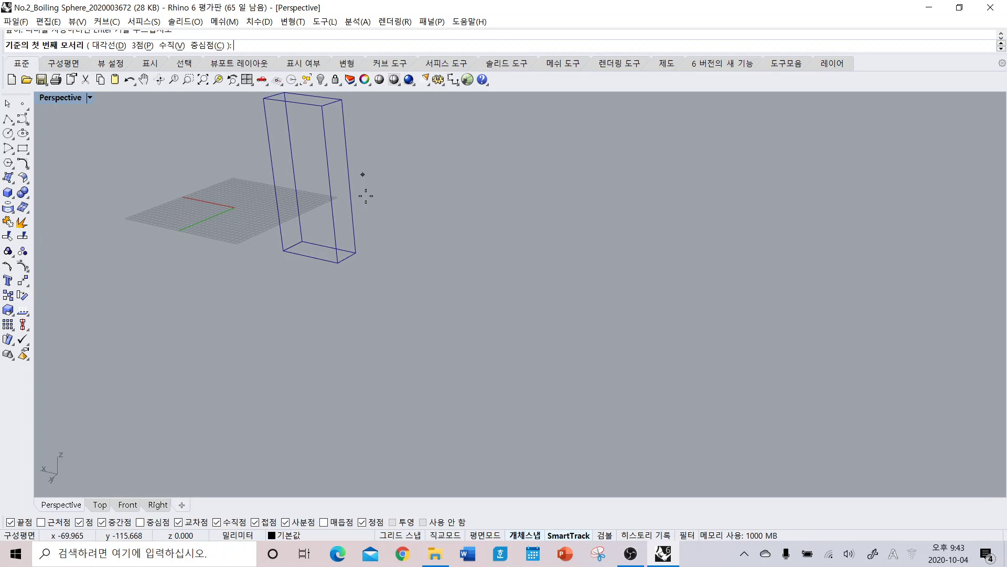
Draw two progressively shorter boxes in a row beside the first, the last about 53 mm tall, and finish the box selection
left_click(354, 267)
left_click(424, 270)
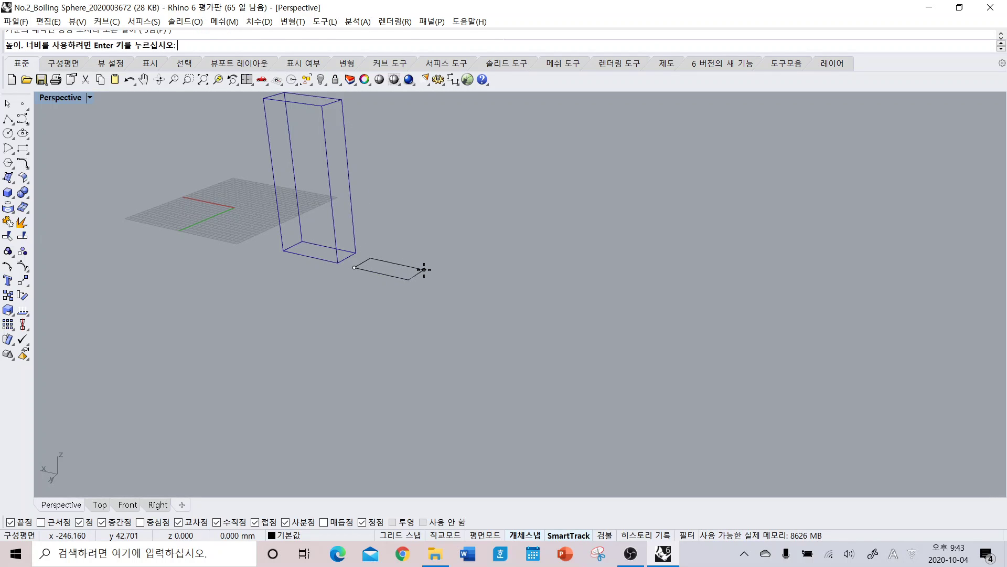
left_click(413, 157)
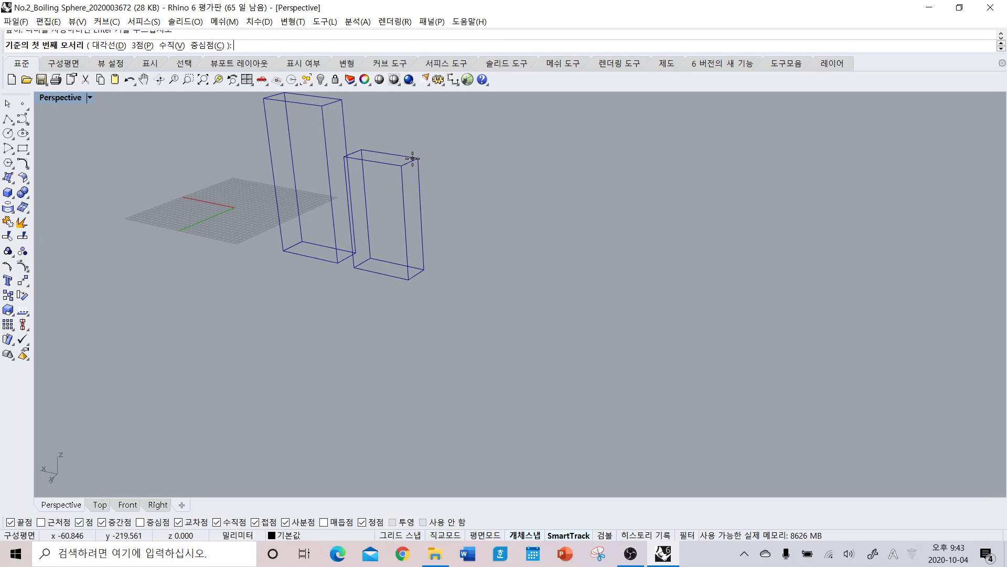
left_click(423, 284)
left_click(490, 285)
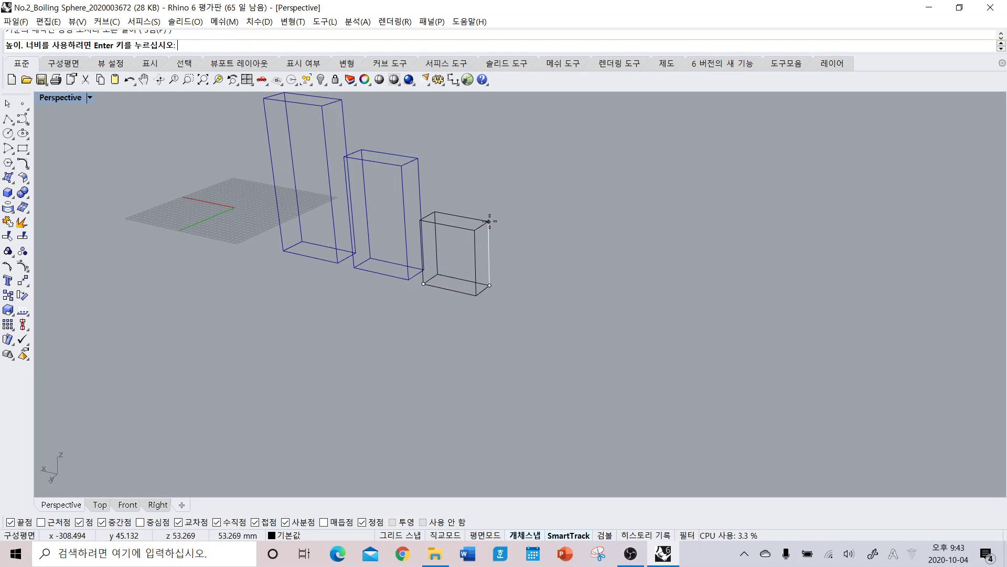
left_click(495, 219)
right_click(522, 282)
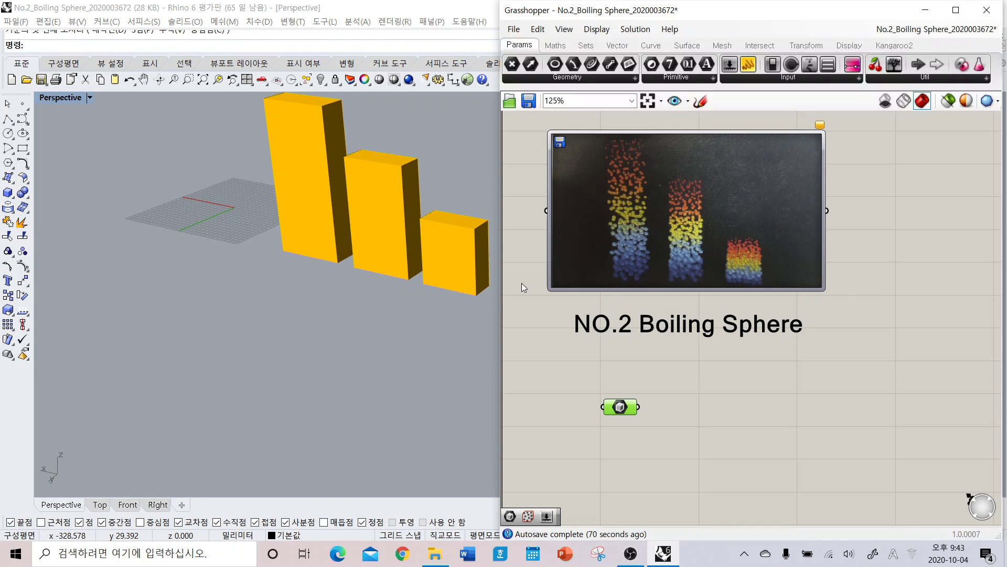
Add a Populate 3D component beside the Box parameter and connect the boxes to its region input R
left_click_drag(625, 409, 634, 428)
left_click(618, 433)
right_click_drag(633, 428, 609, 418)
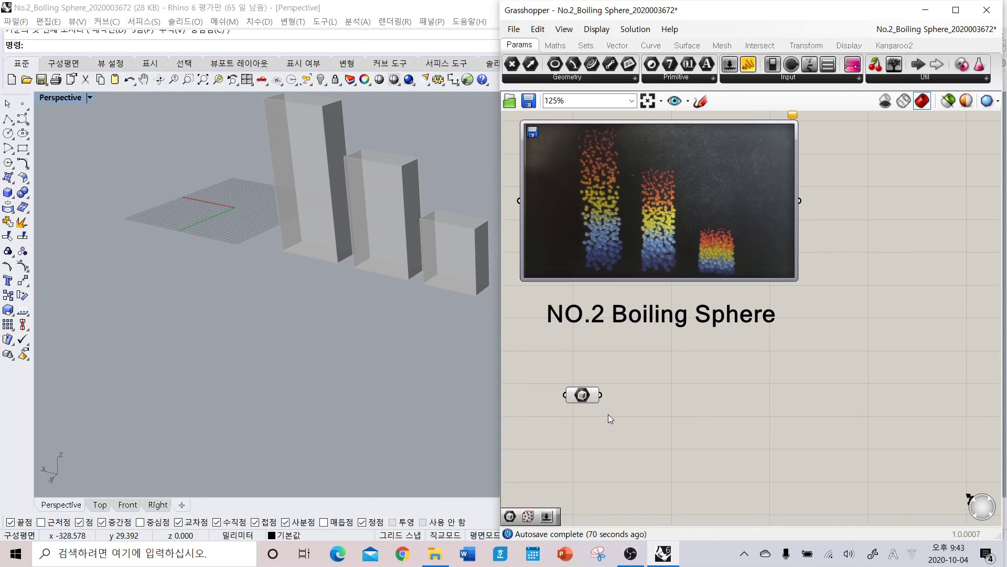
double_click(674, 407)
type("pop")
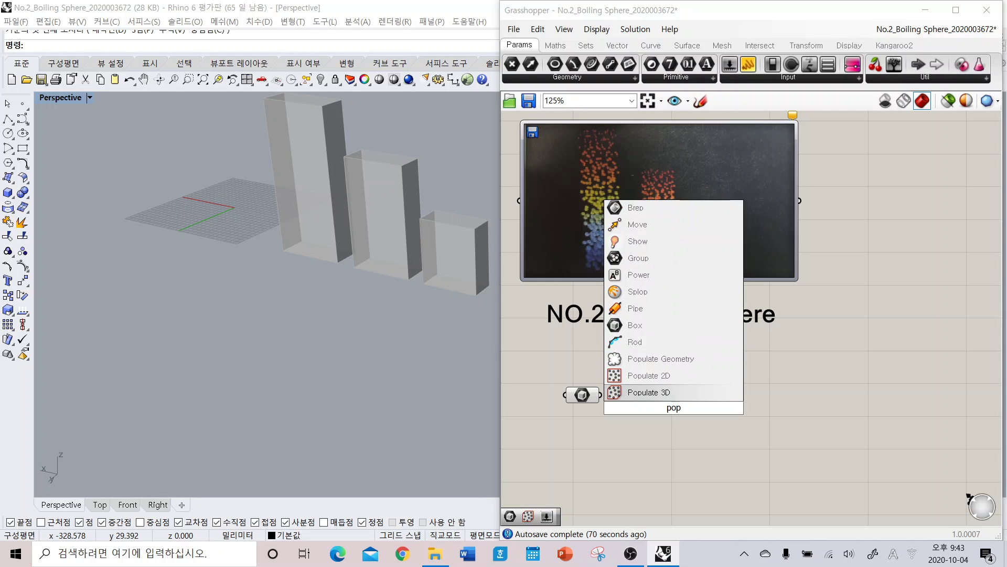
key("Return")
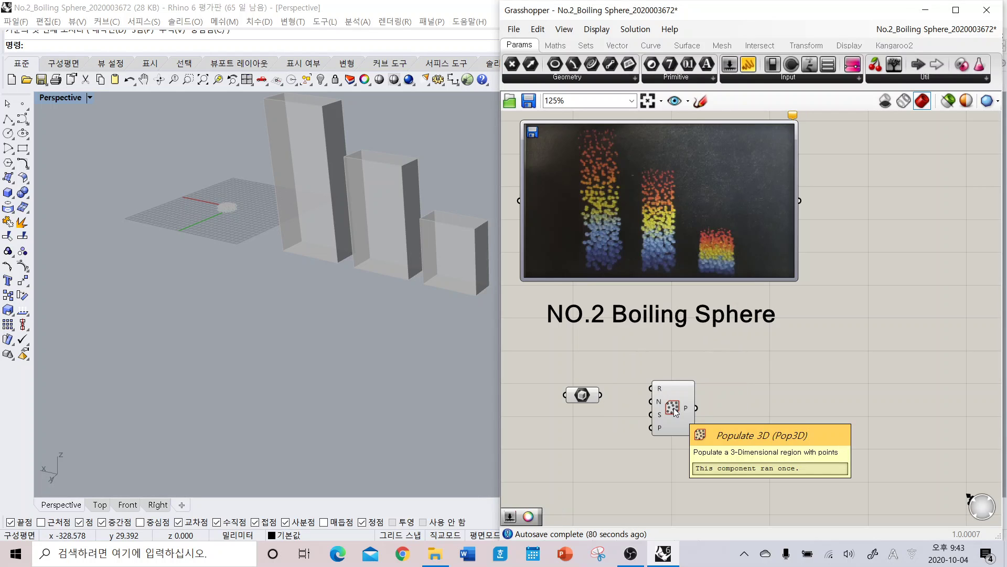
left_click_drag(599, 395, 654, 410)
right_click_drag(610, 426, 621, 411)
left_click_drag(683, 406, 683, 396)
Add a number slider below the Box parameter with integer rounding, a maximum of 1000 and a value of 400
double_click(581, 445)
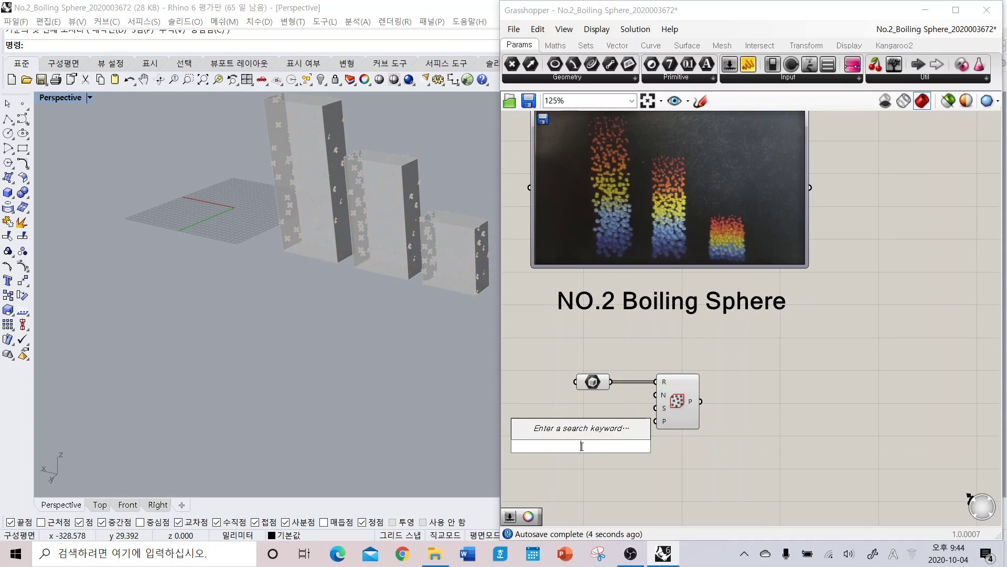
type("num")
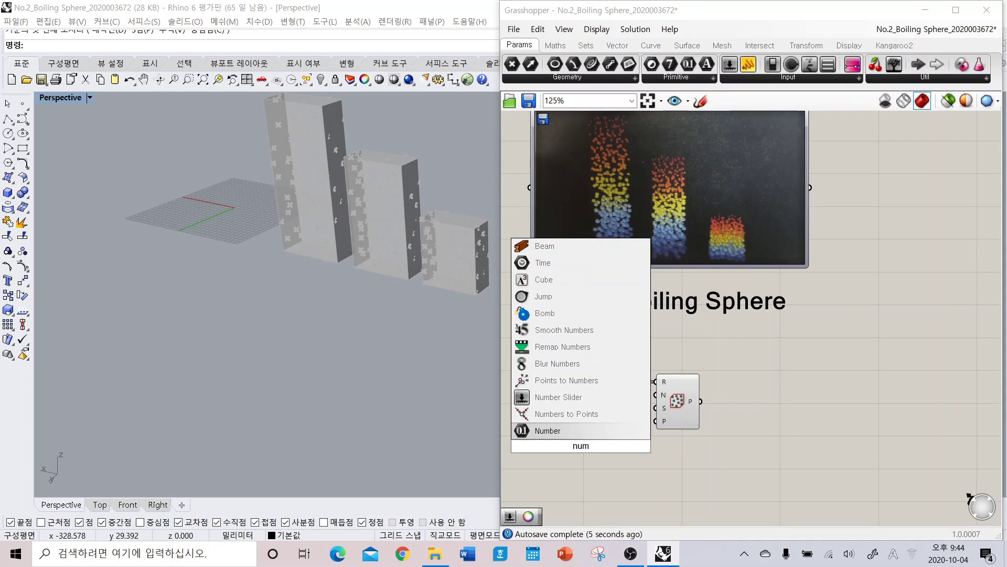
left_click(558, 397)
left_click(542, 436)
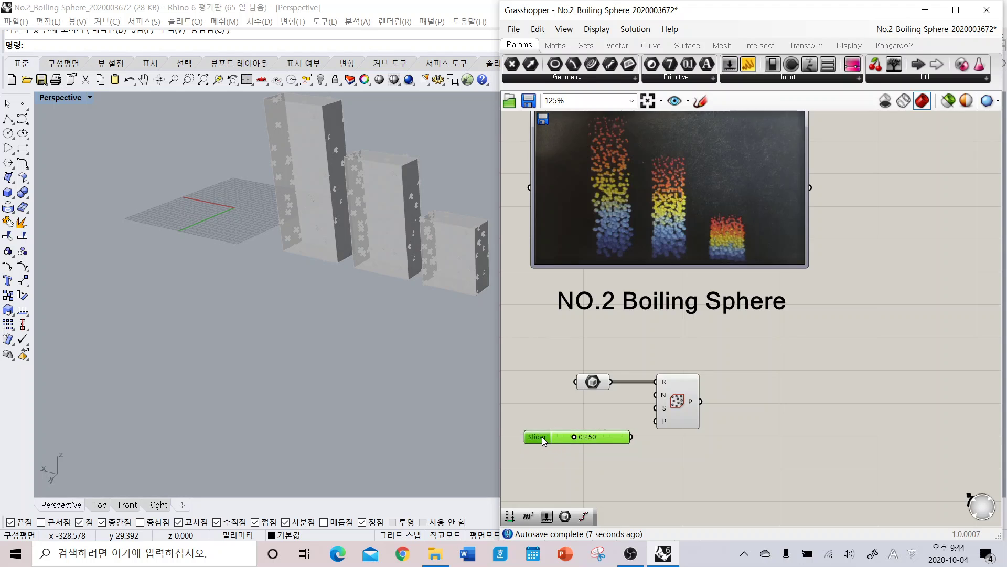
double_click(542, 437)
left_click(557, 376)
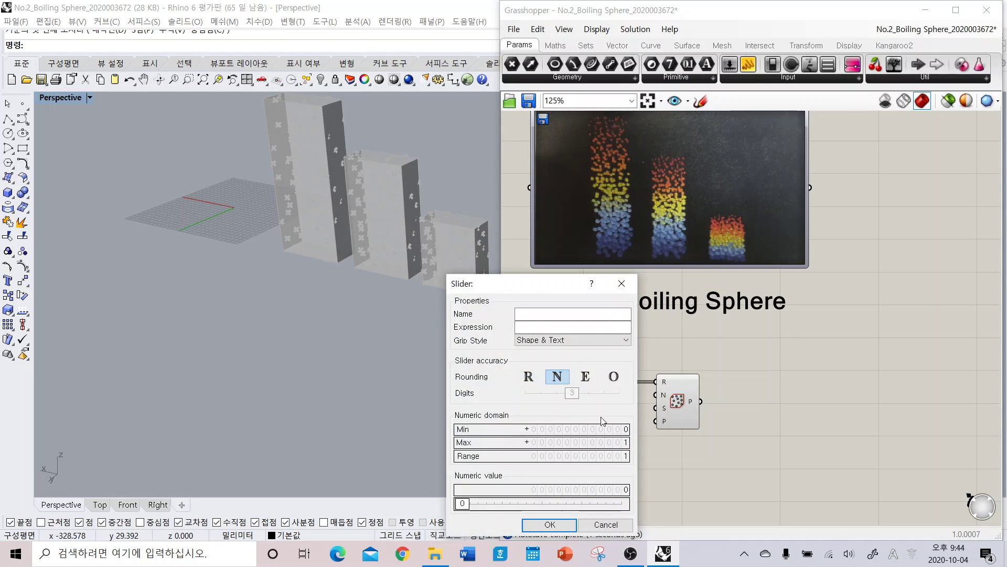
double_click(626, 442)
type("1000")
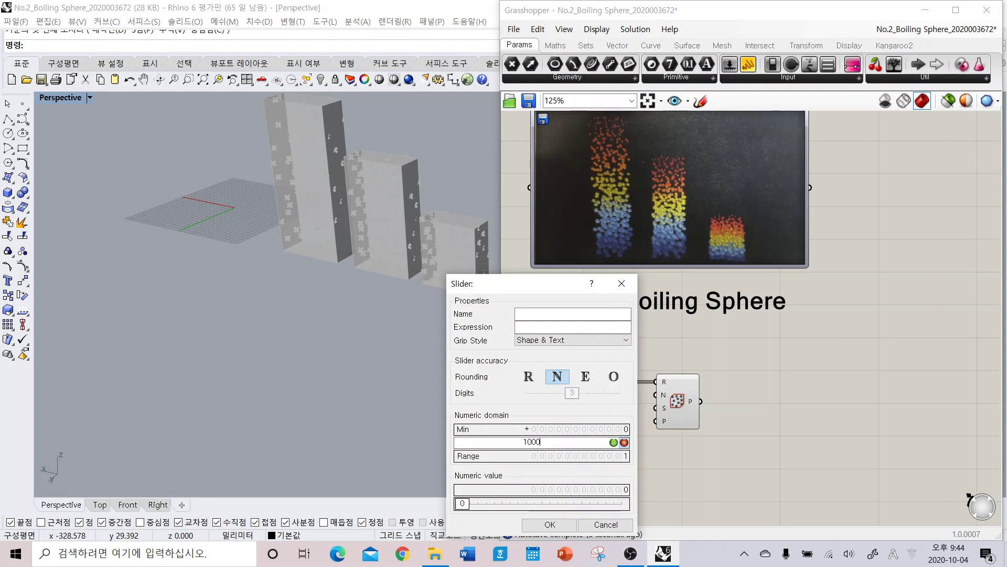
left_click(468, 505)
double_click(469, 504)
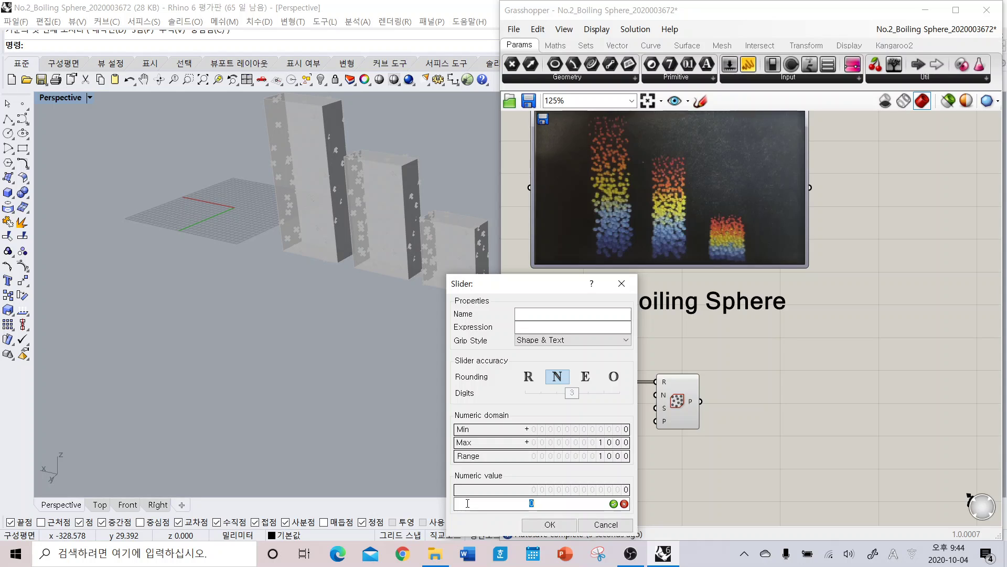
type("400")
left_click(550, 524)
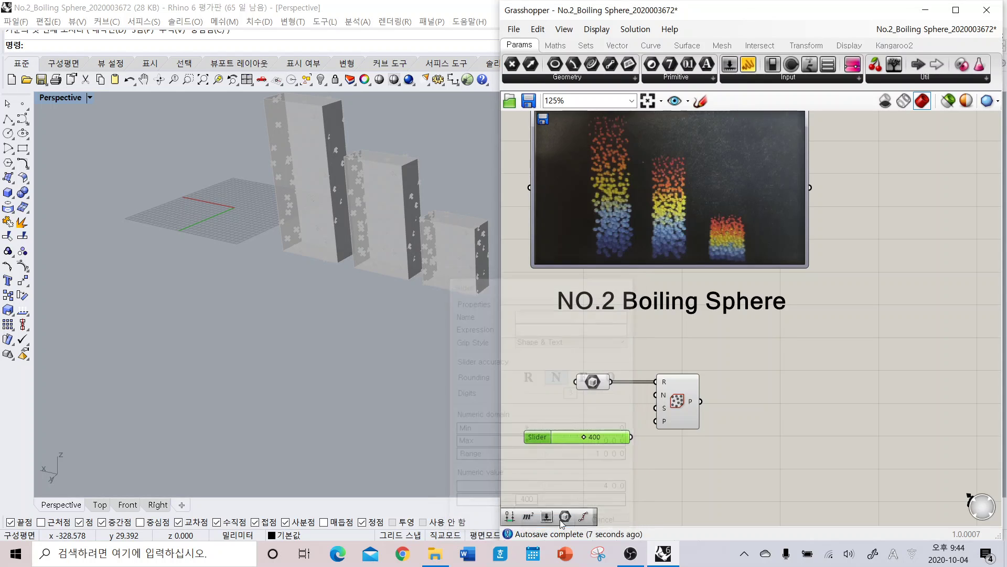
Connect the 400 slider to the count input N of Populate 3D and shift the component slightly away from it
left_click_drag(633, 436, 655, 400)
left_click_drag(677, 401, 698, 401)
left_click(608, 415)
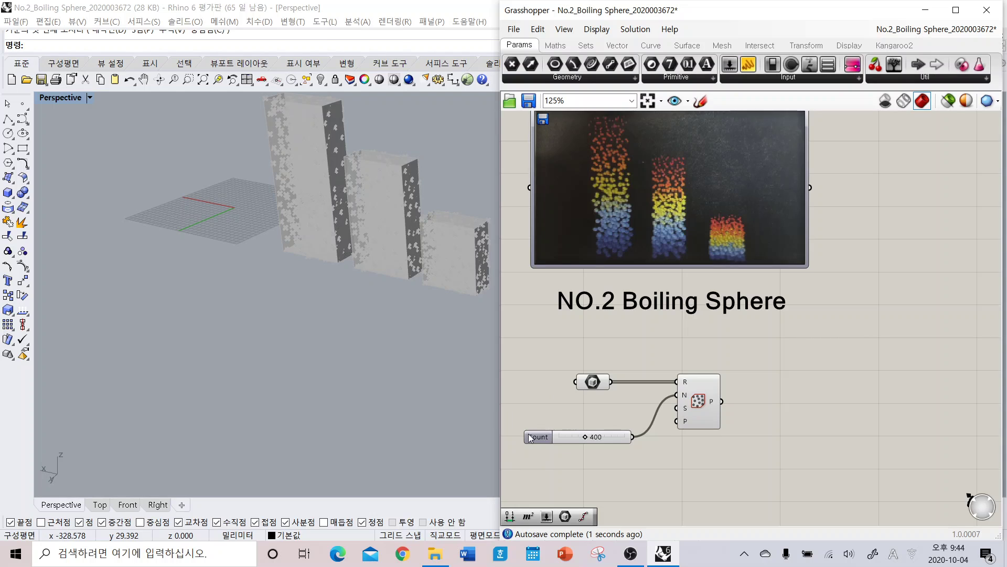
Add a Construct Domain component below Populate 3D
right_click_drag(632, 469, 633, 411)
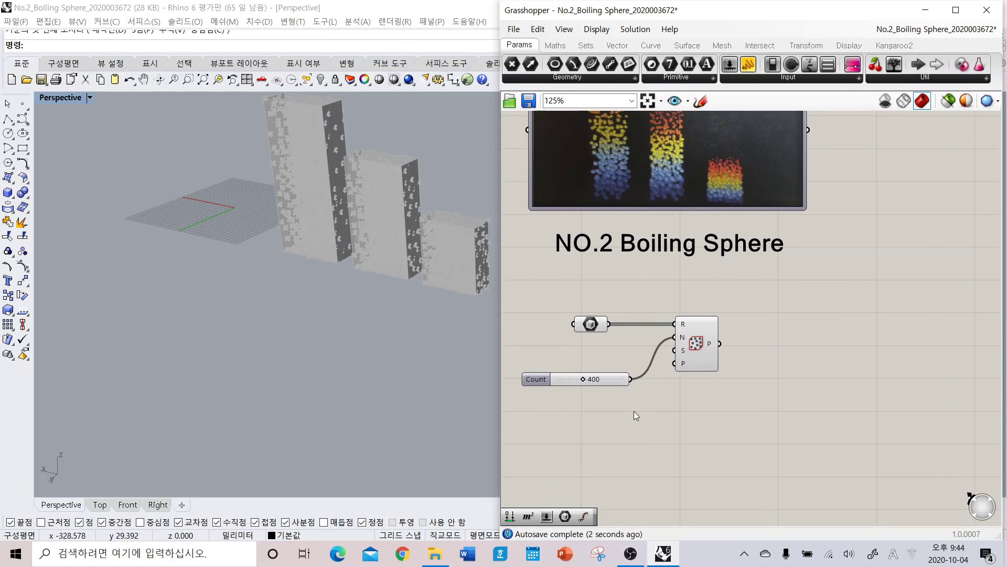
double_click(694, 444)
type("co")
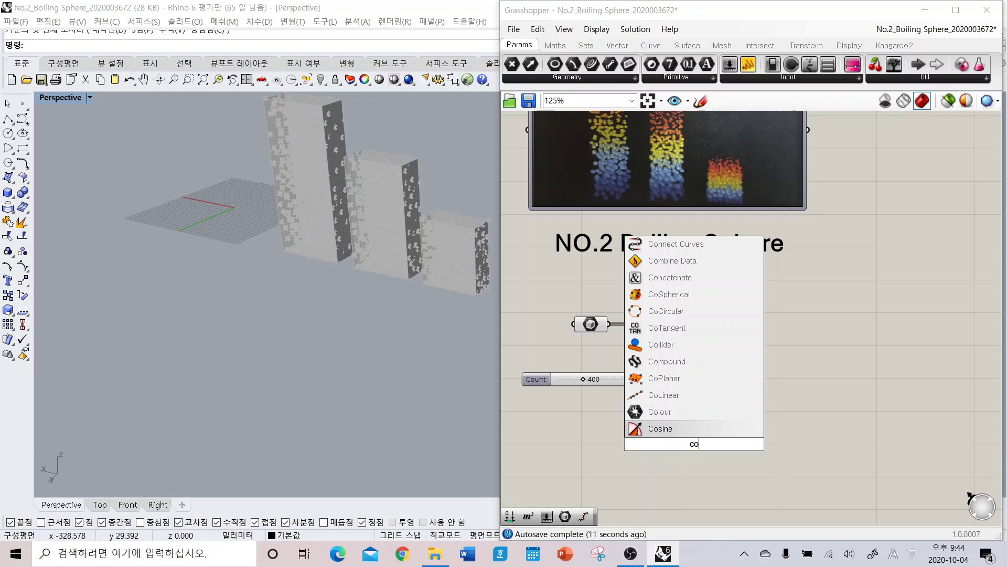
type("nstruct")
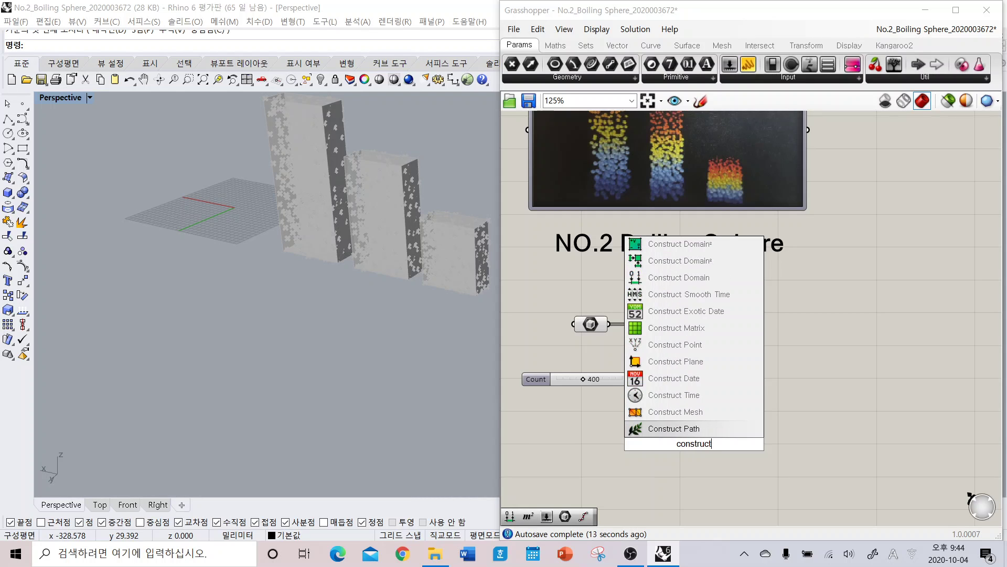
type(" dom")
key("Return")
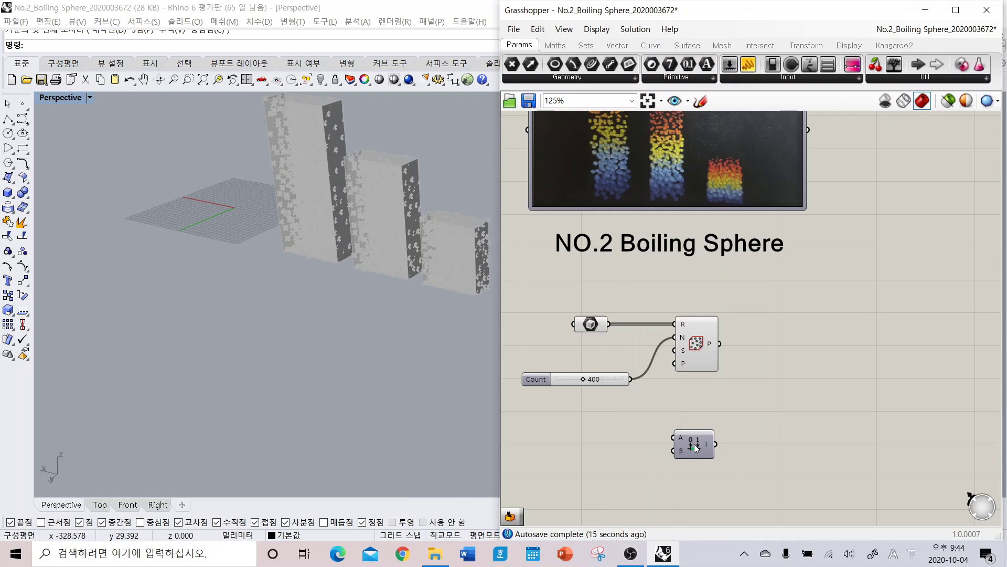
Duplicate the Count slider beside Construct Domain and set the copy's maximum to 10 and its value to 1
left_click(565, 380)
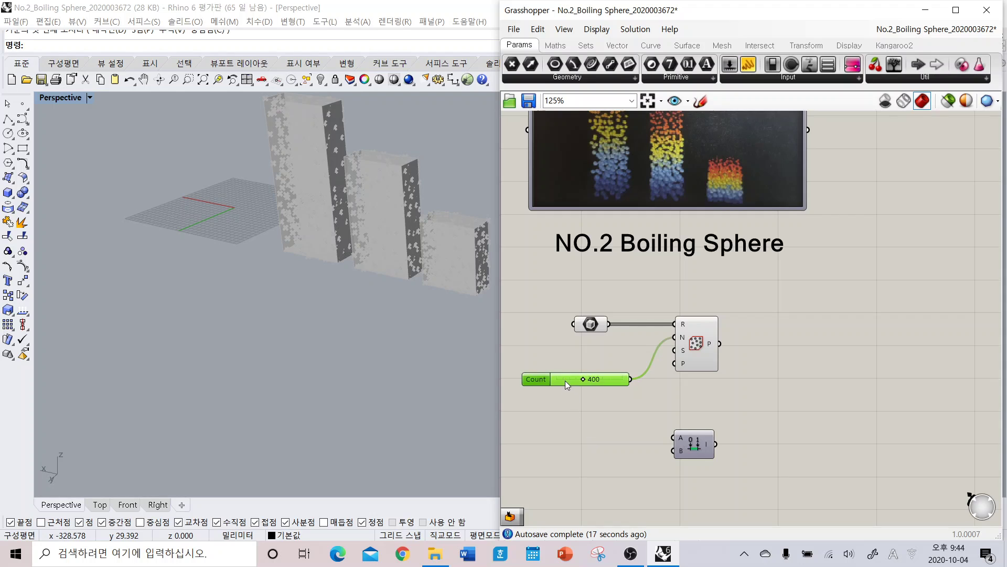
key("ctrl+c")
key("ctrl+v")
left_click_drag(565, 387, 561, 434)
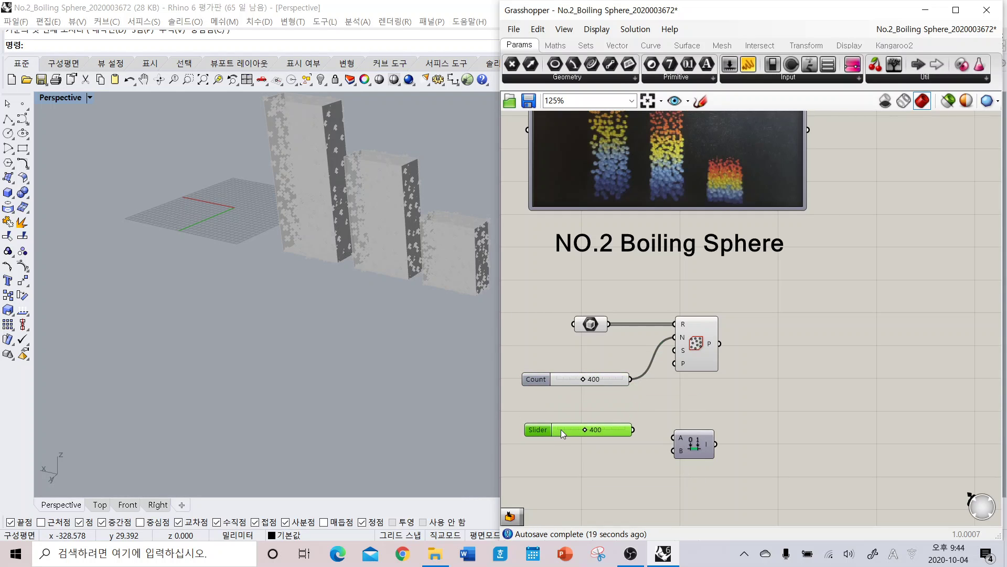
double_click(560, 435)
double_click(536, 433)
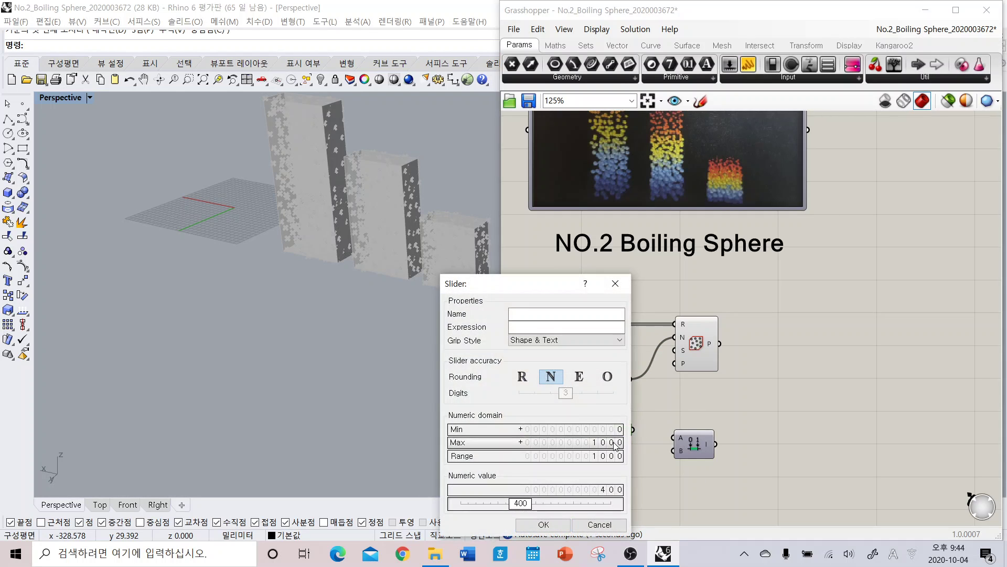
double_click(616, 443)
type("10")
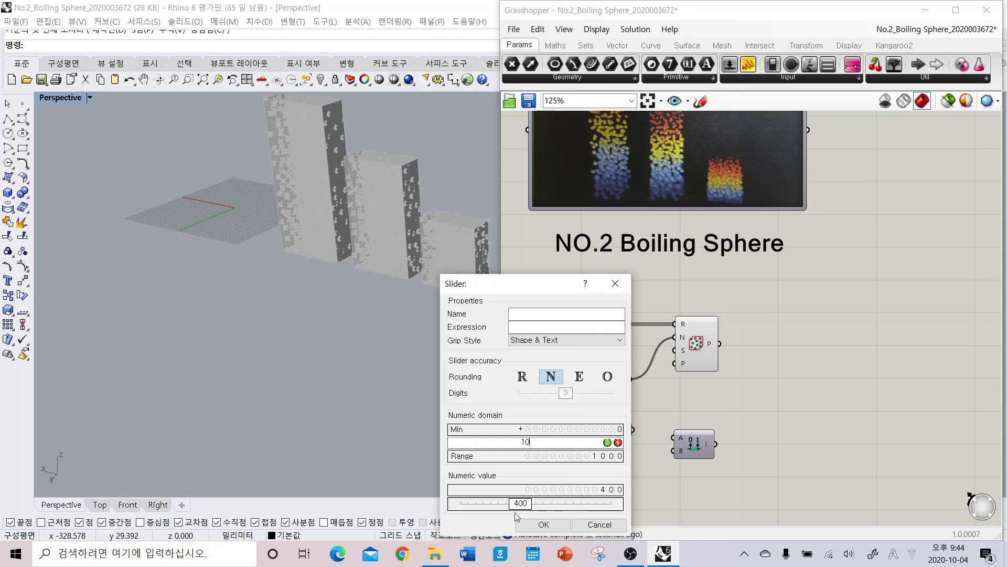
key("Return")
double_click(595, 503)
type("1")
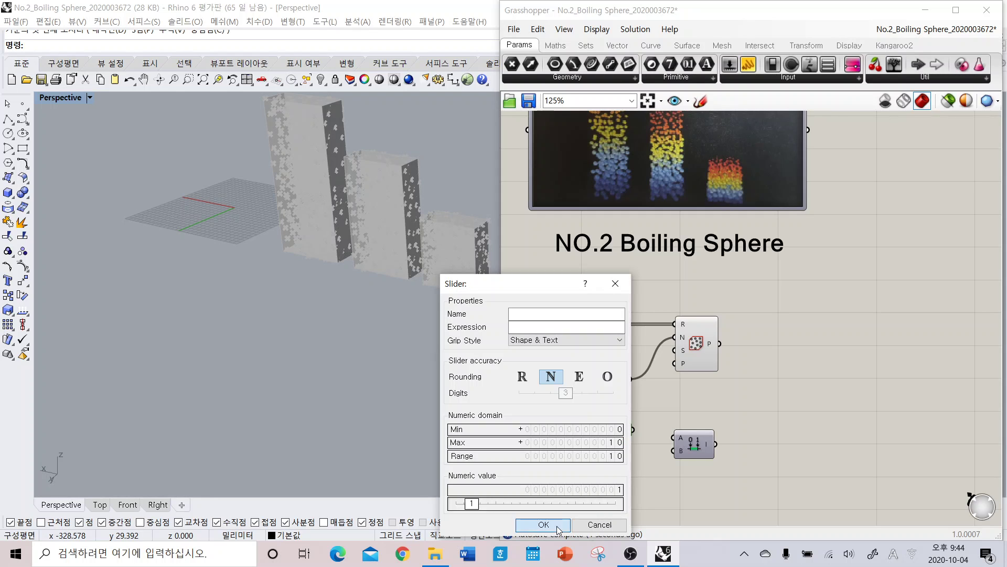
left_click(544, 524)
Connect the slider at 1 to Construct Domain's start input A and a second slider set to 4 to its end input B
left_click_drag(544, 430, 700, 438, "alt")
left_click(599, 468)
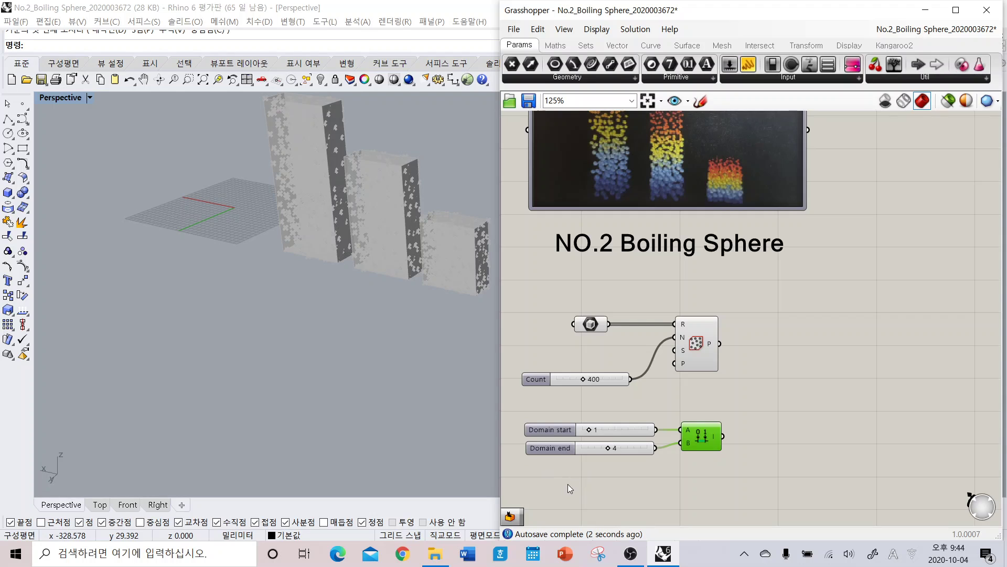
Add a Random component beside Construct Domain, connect the domain to its range input R and align the two
right_click_drag(717, 461, 712, 449)
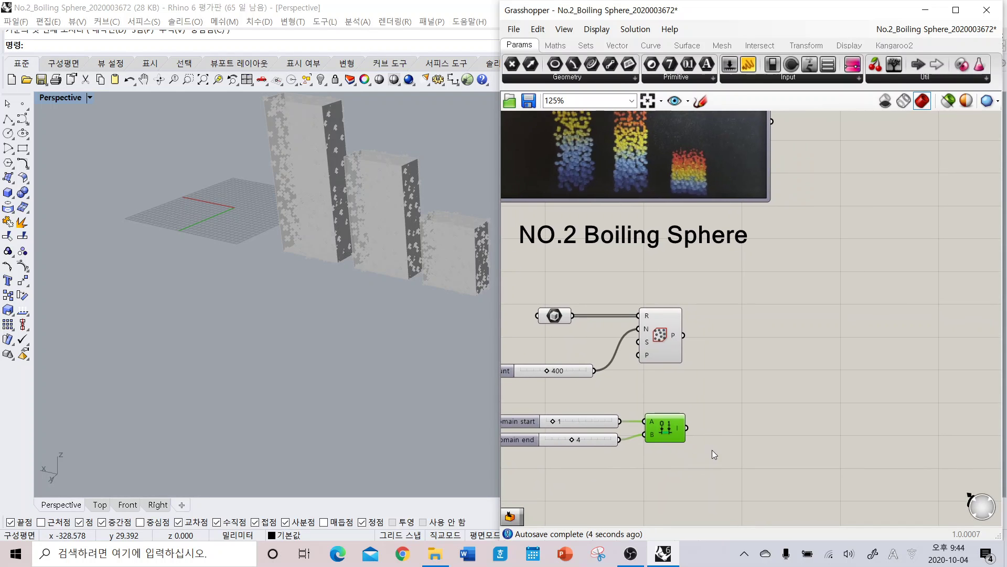
double_click(753, 436)
type("rand")
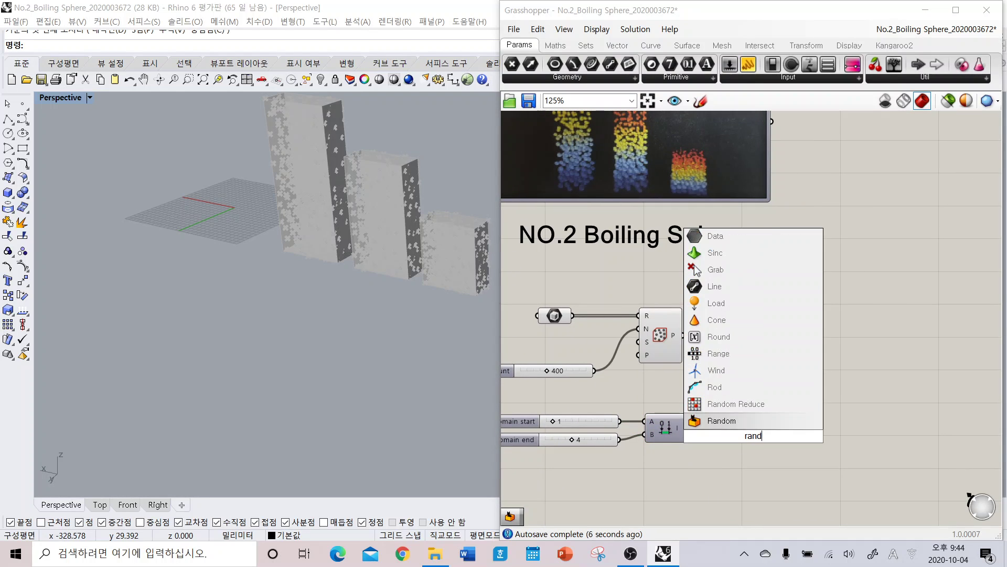
key("Return")
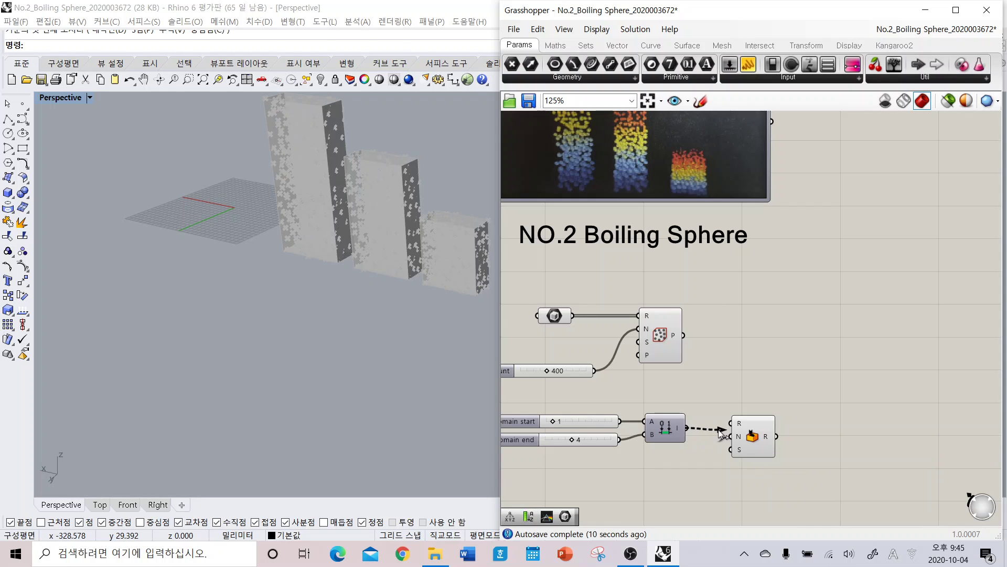
left_click_drag(718, 429, 729, 425)
left_click(741, 420)
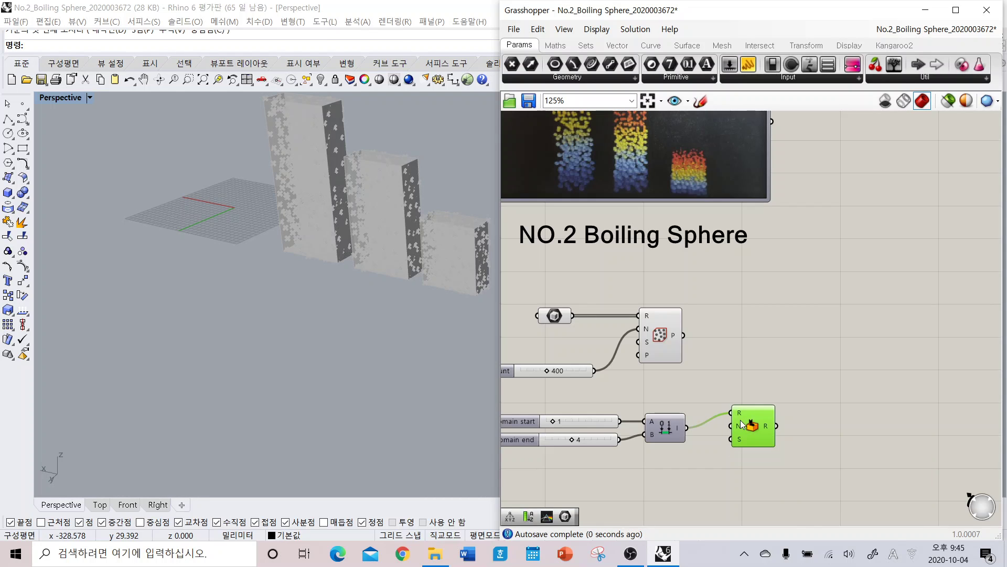
Connect the Count slider to the Random component's number input N
right_click_drag(636, 392, 684, 385)
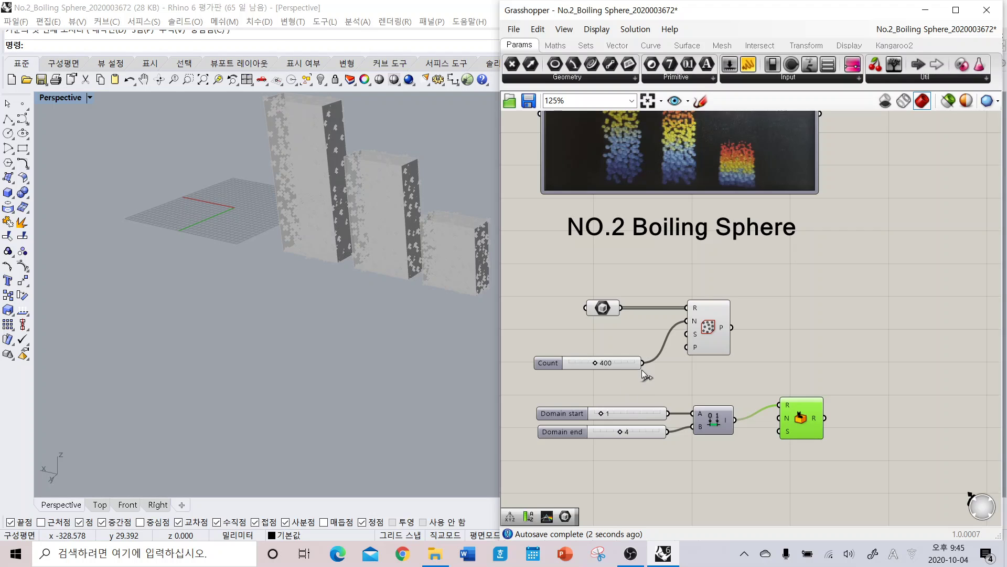
left_click_drag(642, 363, 782, 421)
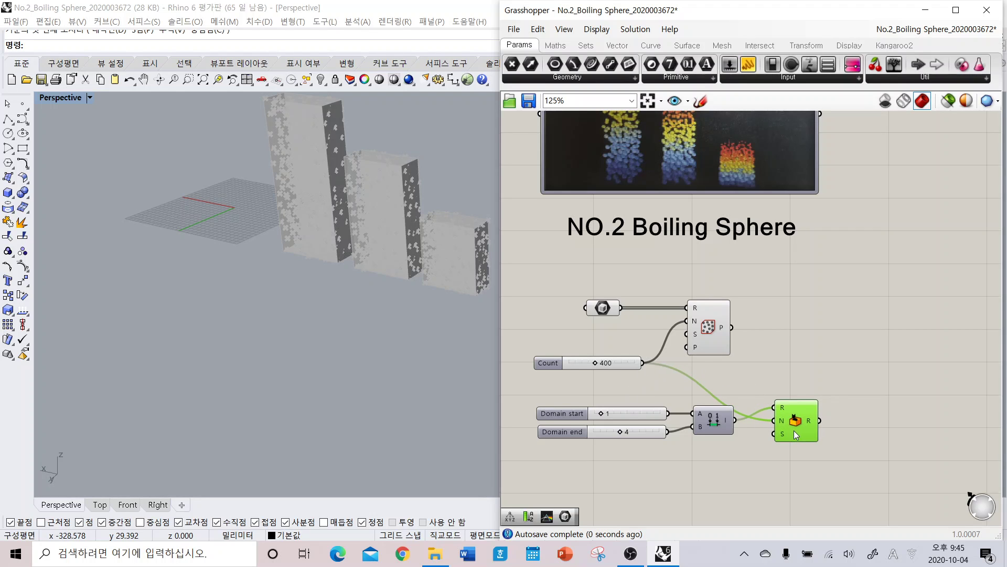
left_click(842, 399)
Add a Sort List component beside Random and connect the random values to its key input K
right_click_drag(865, 404, 735, 393)
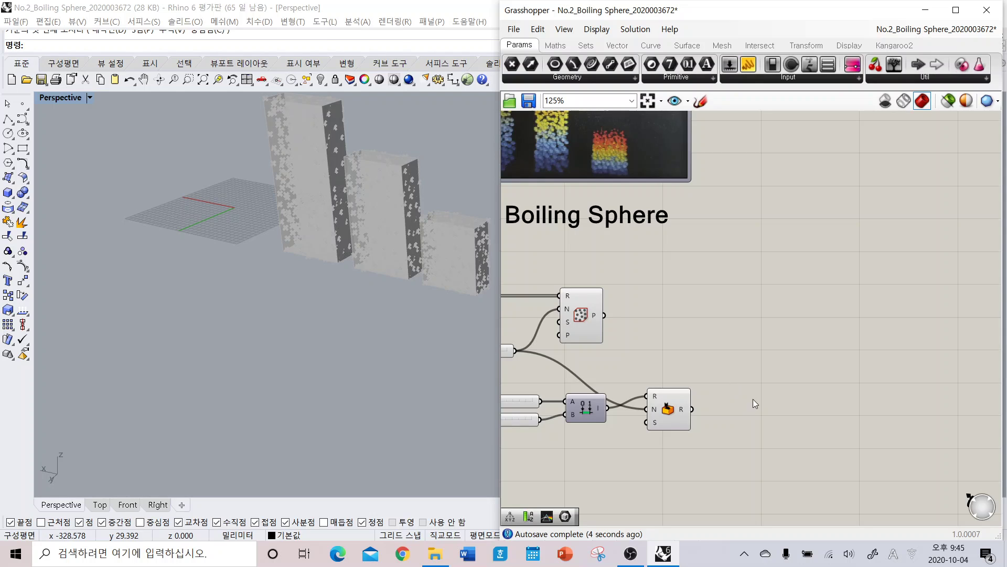
double_click(731, 407)
type("sort")
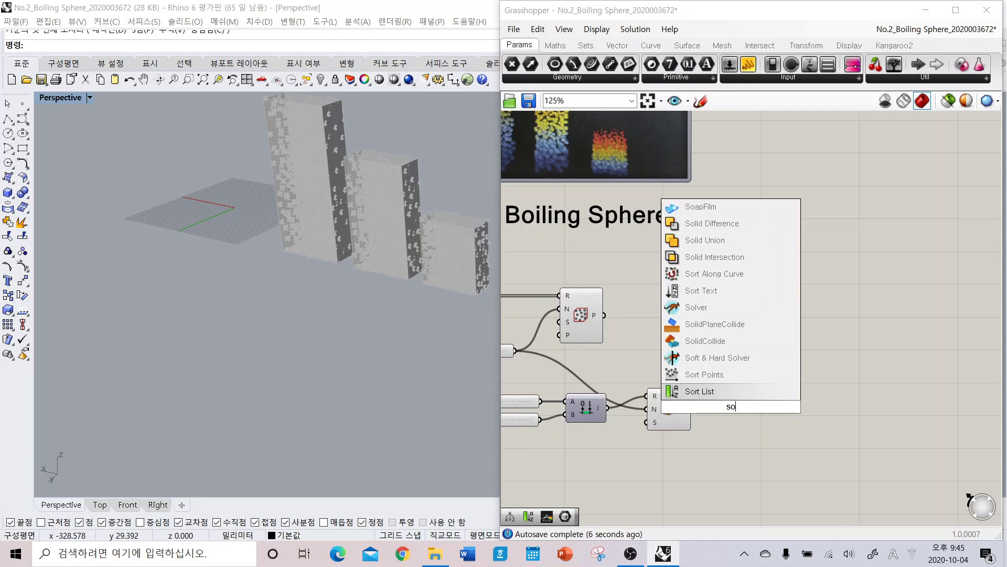
key("Return")
mouse_move(733, 415)
left_mouse_down()
mouse_move(736, 424)
mouse_move(714, 410)
mouse_move(727, 410)
left_mouse_up()
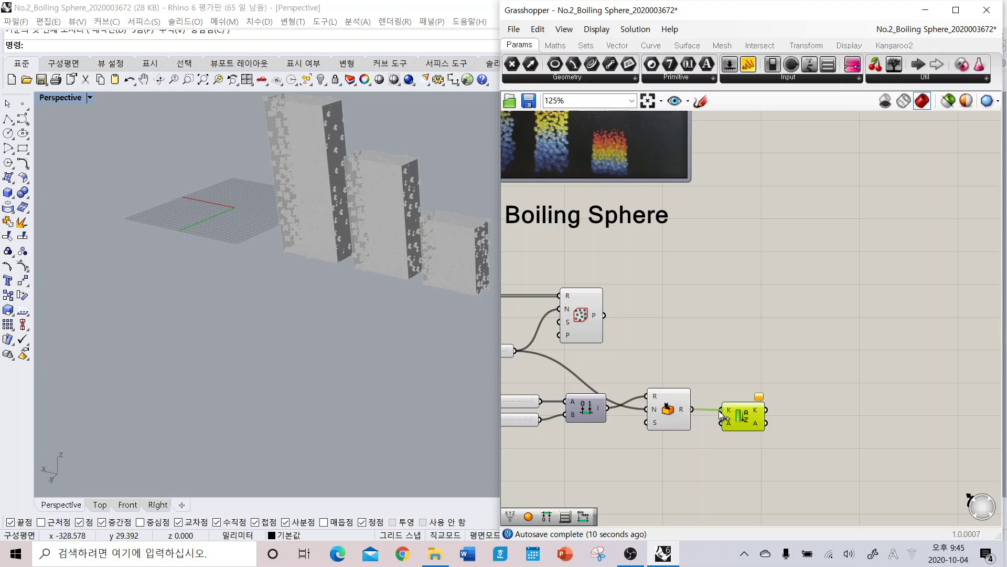
left_click(702, 354)
Add a Deconstruct point component beside Populate 3D and connect the populated points to its input P
right_click_drag(670, 319, 704, 335)
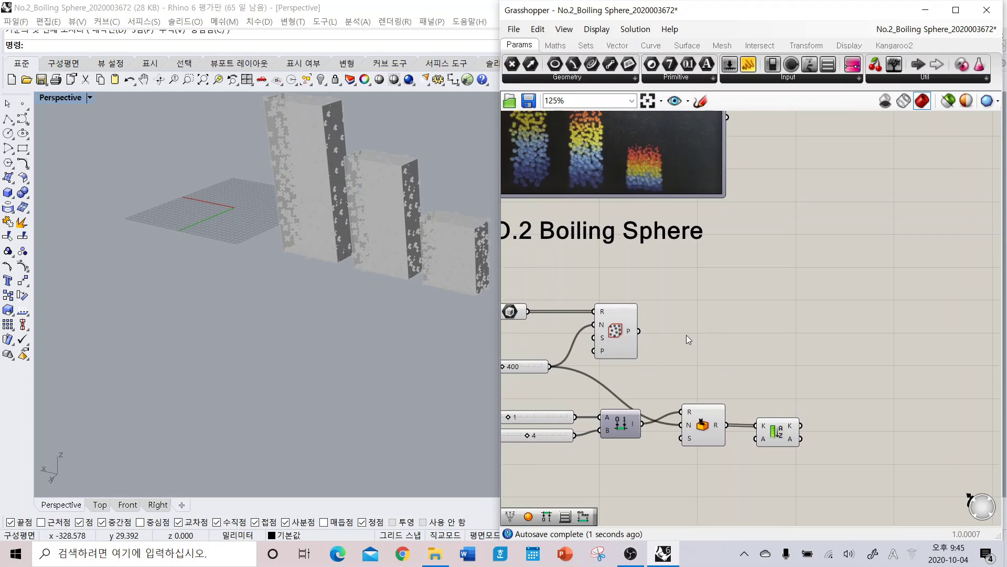
double_click(691, 317)
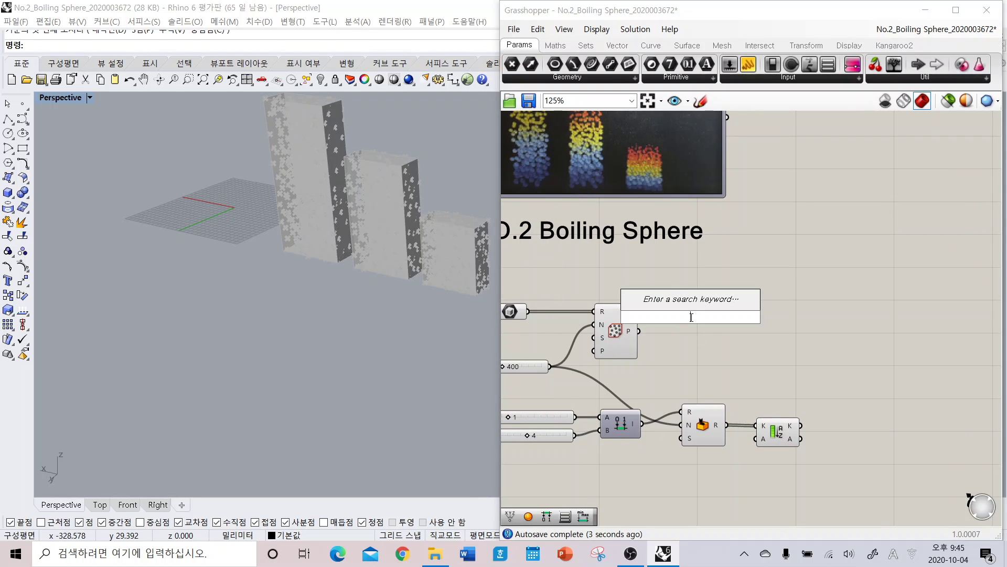
type("pde")
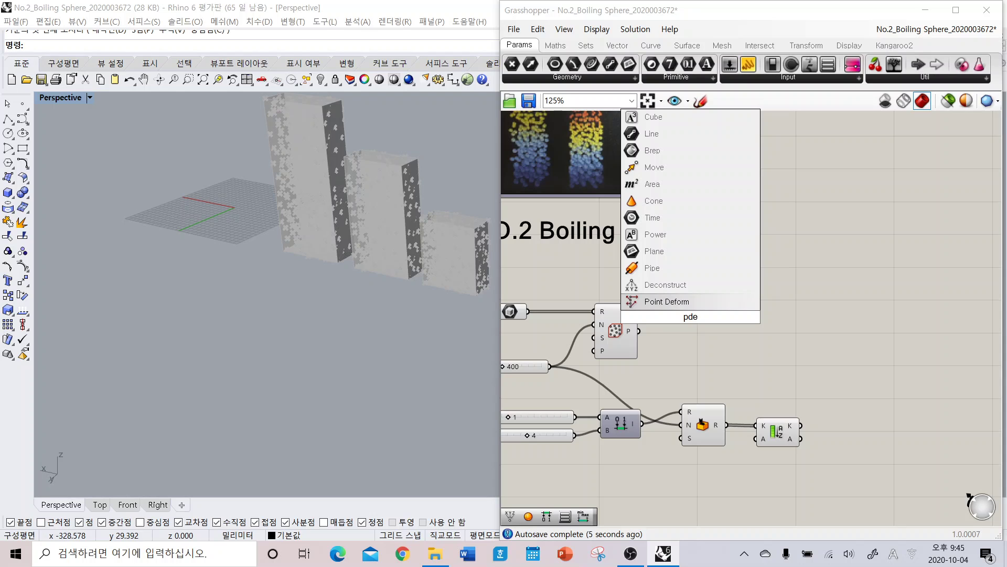
left_click(692, 285)
left_click_drag(688, 320, 672, 340)
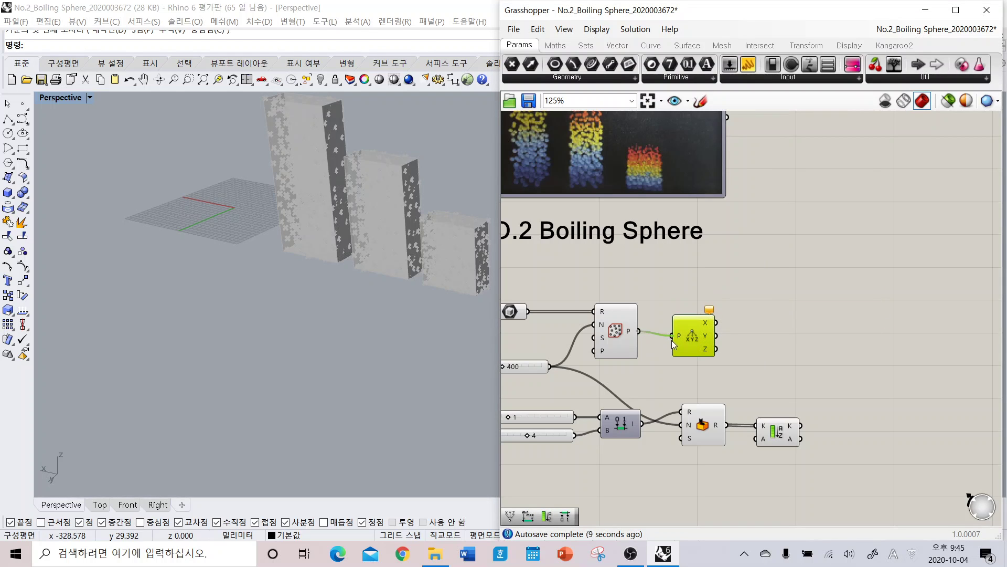
left_click(742, 341)
Add a second Sort List beside the Deconstruct component and give it an additional input B
right_click_drag(741, 341, 710, 338)
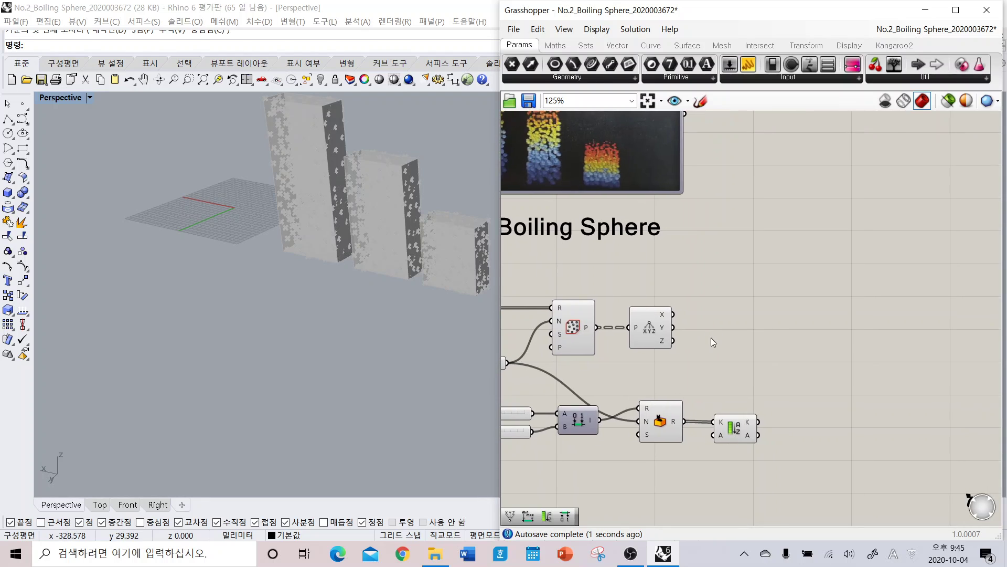
double_click(712, 331)
type("sort")
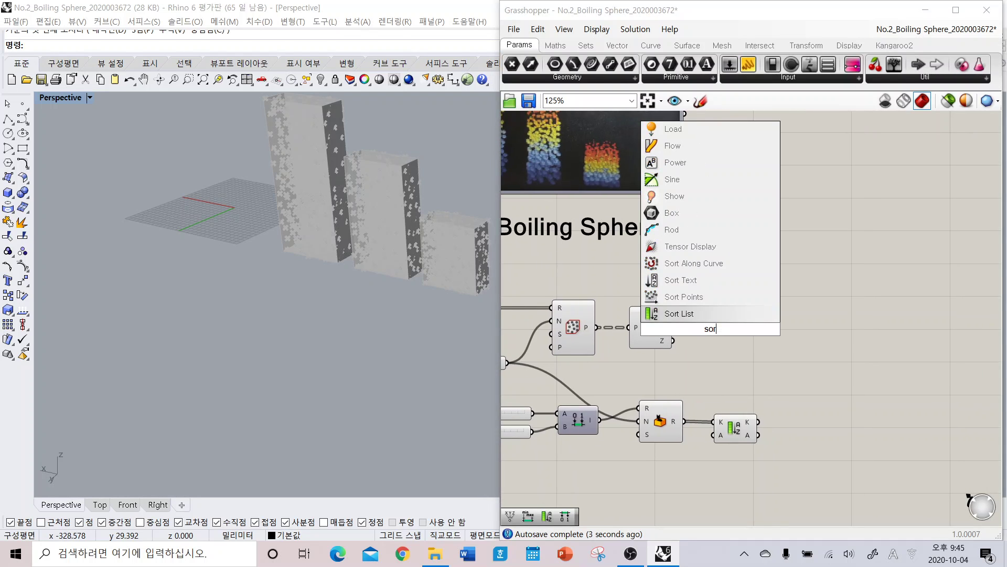
key("Return")
scroll(710, 329, "up", 3)
scroll(710, 329, "up", 4)
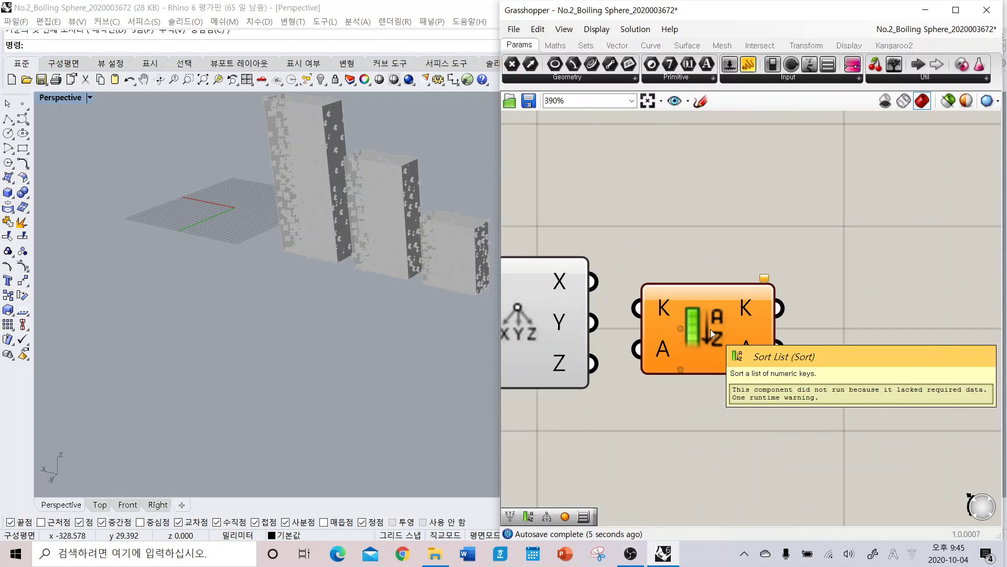
left_click(685, 365)
scroll(685, 373, "up", 2)
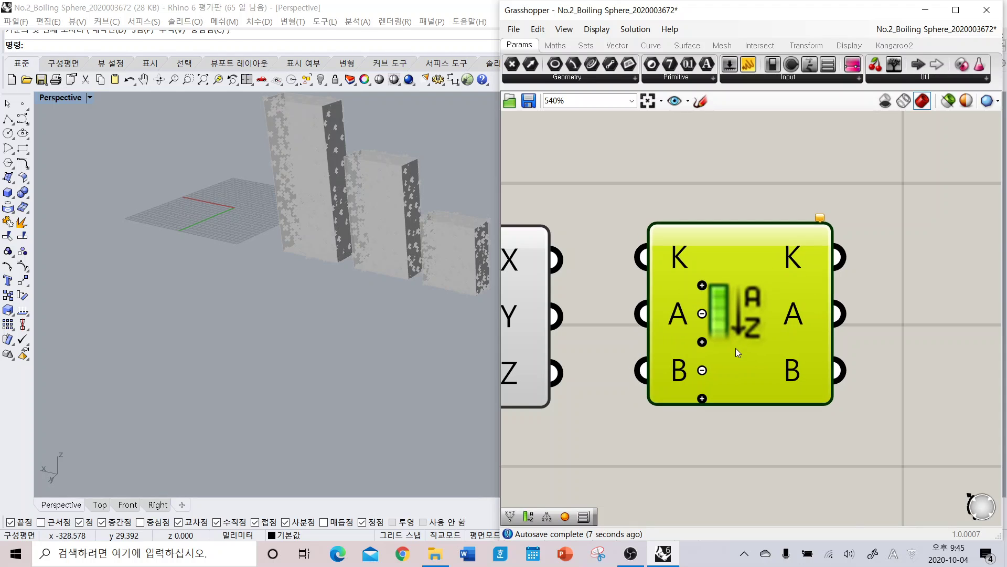
Align the new Sort List with Deconstruct and connect Z to K, X to A and Y to B
scroll(736, 348, "down", 3)
left_click_drag(749, 329, 747, 330)
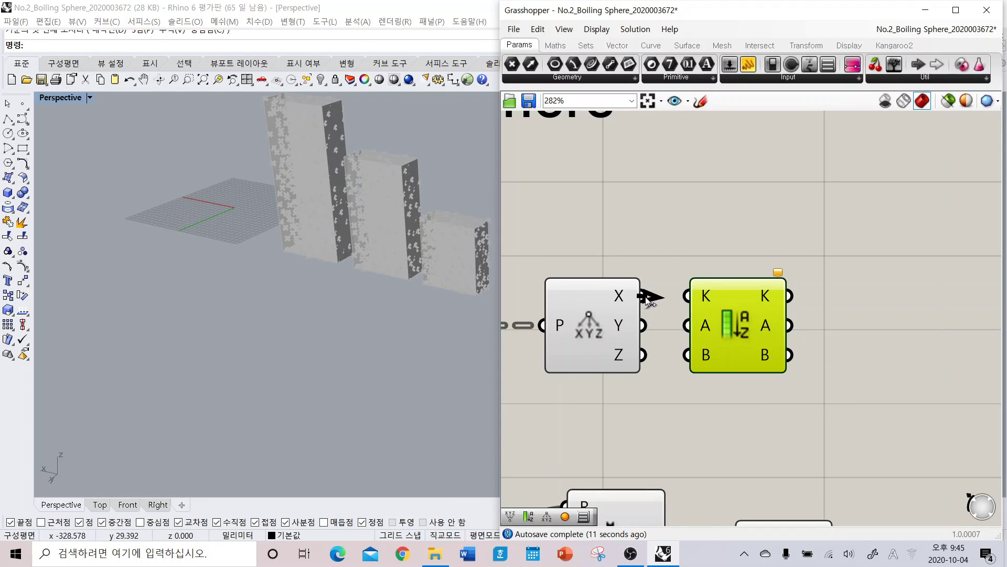
left_click_drag(644, 297, 690, 299)
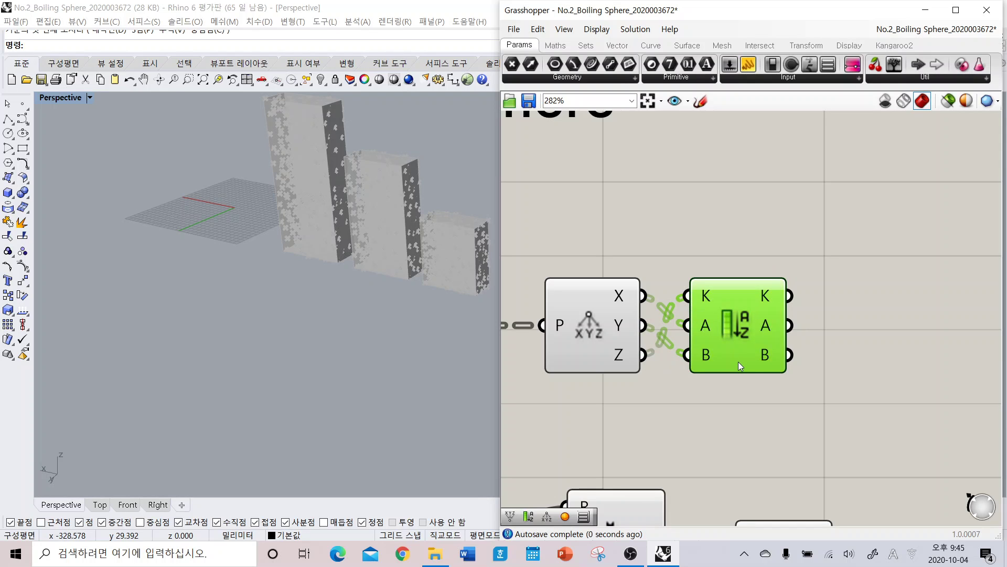
Add a Construct Point component and connect the sorted A output to X, B to Y and K to Z
scroll(738, 361, "down", 2)
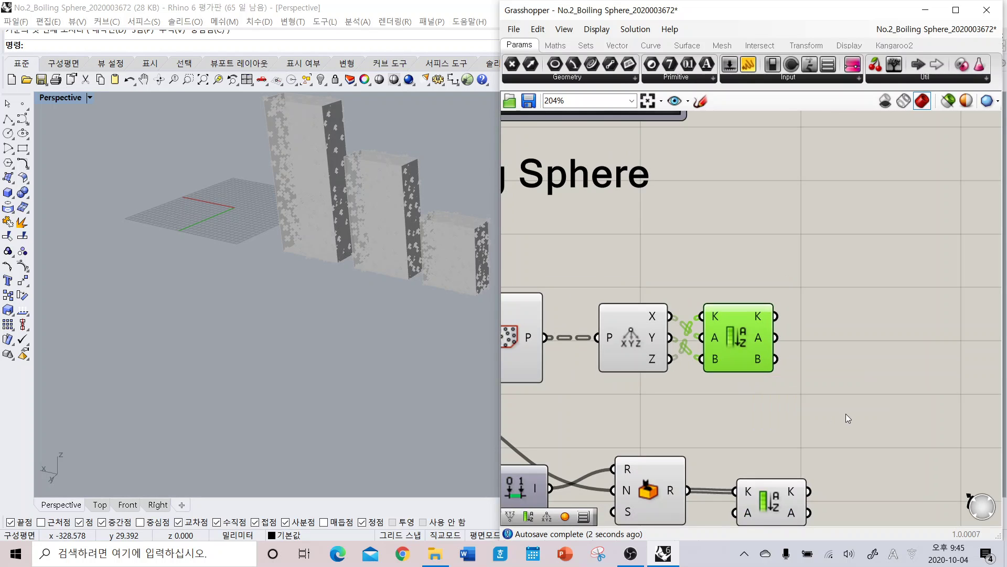
right_click_drag(855, 399, 674, 370)
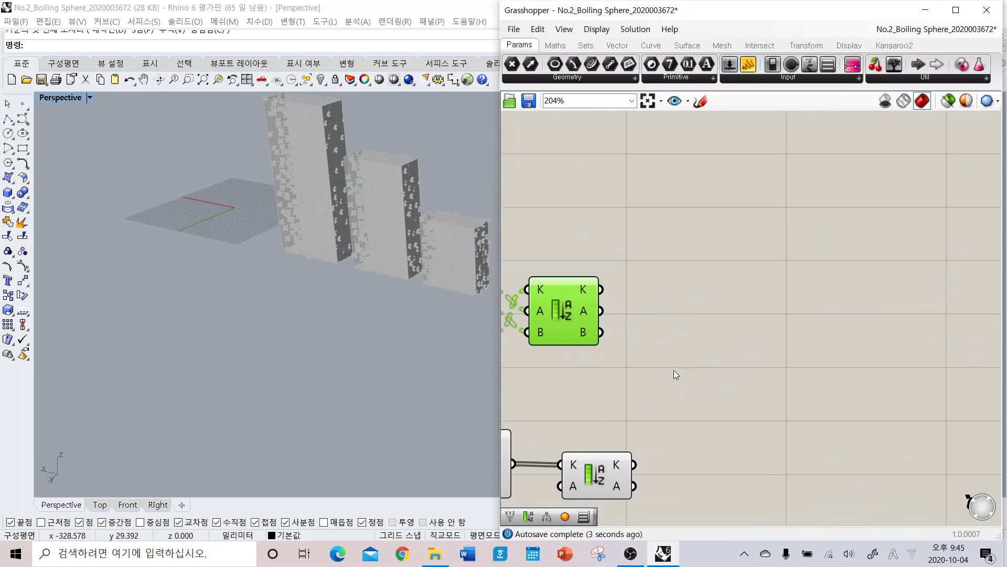
double_click(678, 317)
type("pt")
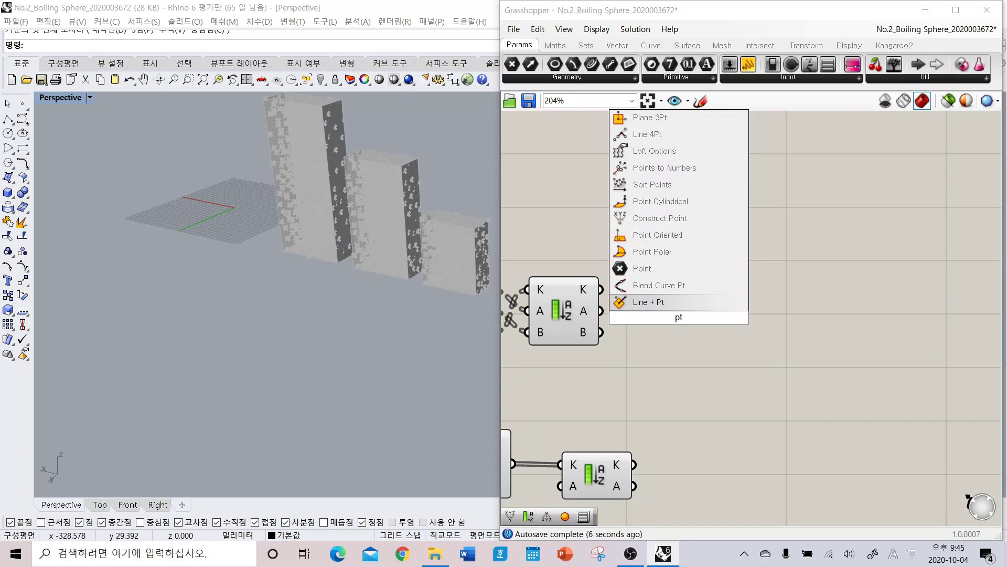
left_click(692, 220)
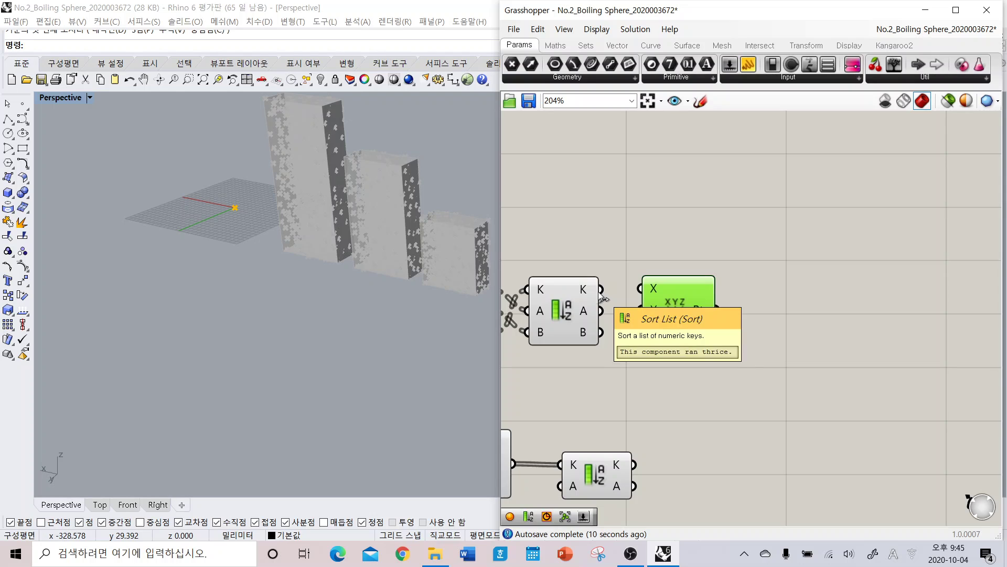
mouse_move(599, 291)
left_mouse_down()
mouse_move(637, 331)
mouse_move(628, 295)
left_mouse_up()
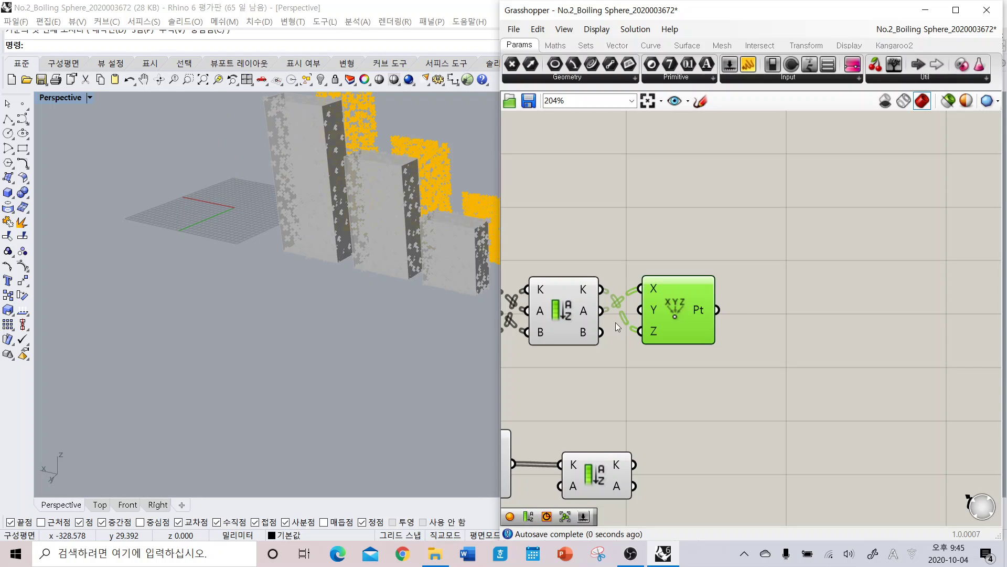
left_click_drag(601, 332, 652, 316)
left_click(621, 352)
left_click(646, 380)
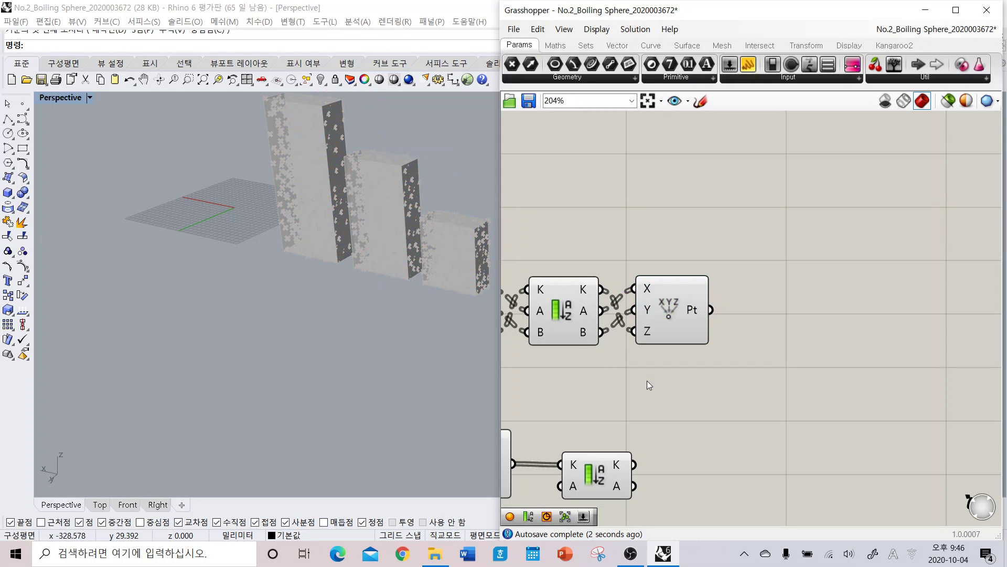
Reverse the list order of the Construct Point component's Pt output
right_click_drag(652, 370, 602, 391)
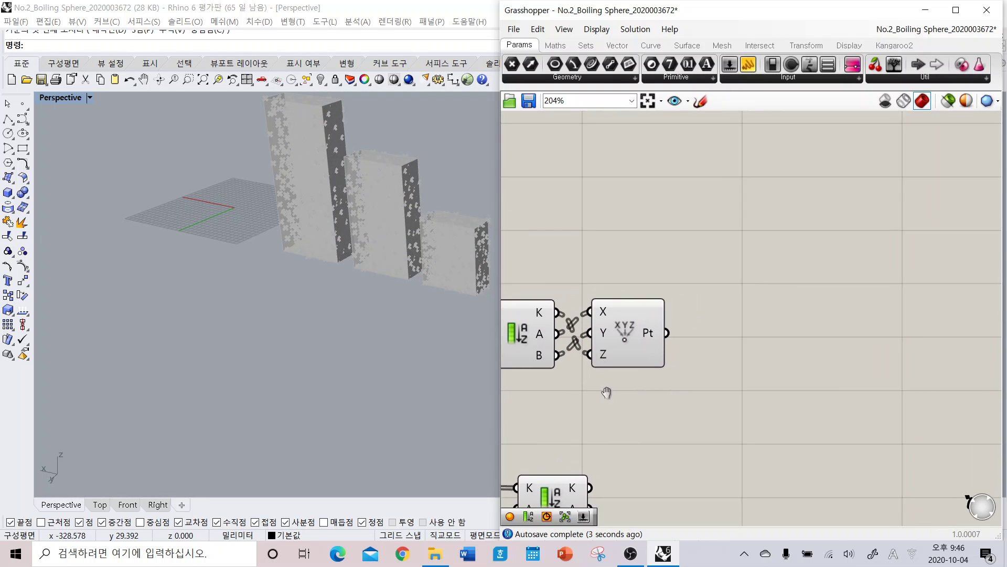
right_click(629, 334)
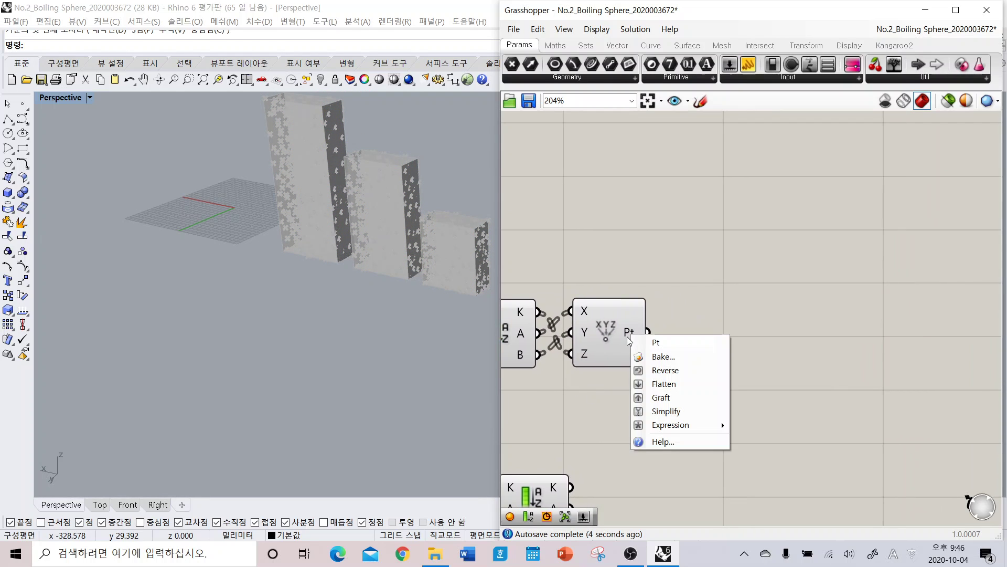
left_click(665, 370)
left_click(625, 351)
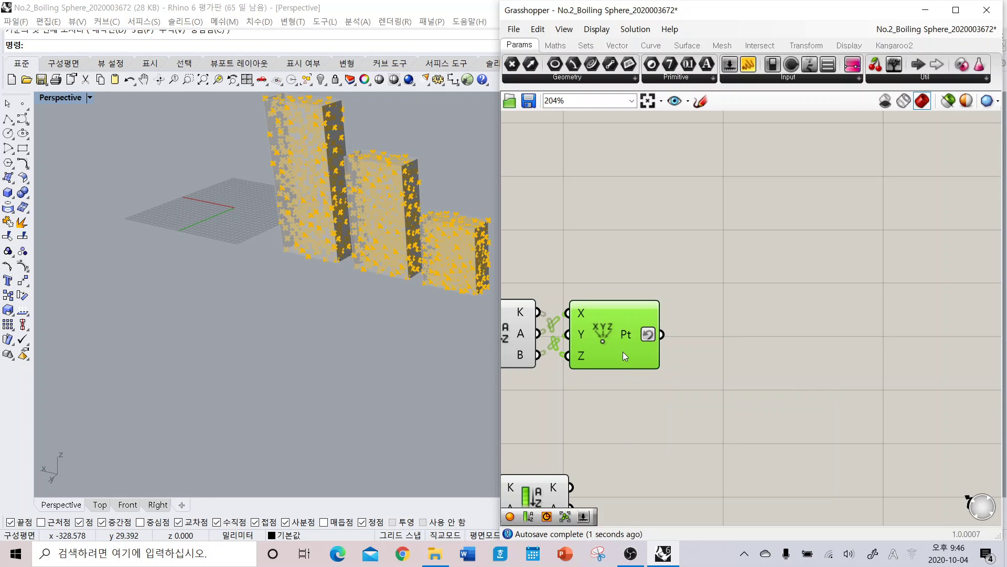
left_click(630, 383)
Add a Bounds component beside Construct Point and connect the point Sort List's K output to its input N
scroll(631, 402, "down", 4)
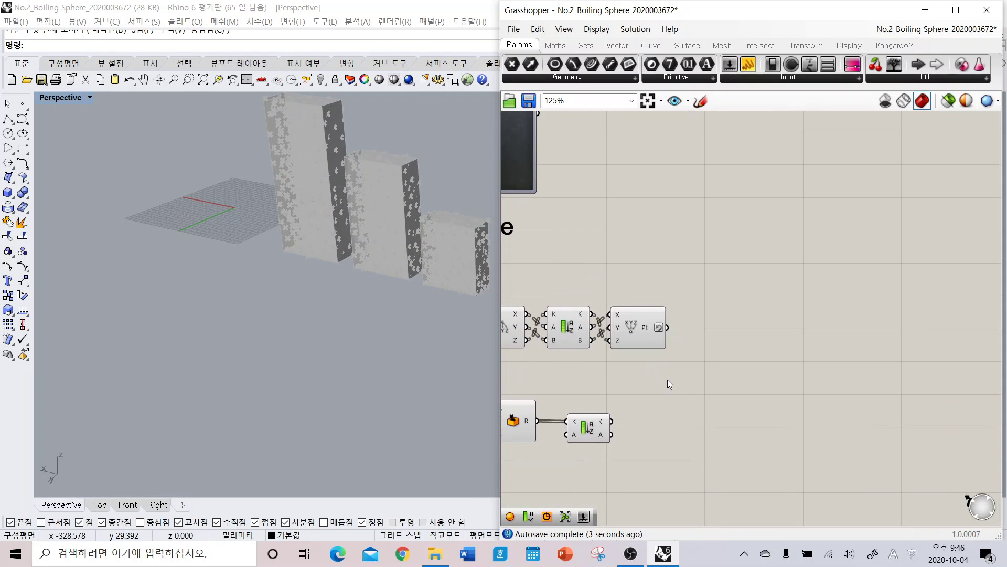
right_click_drag(697, 396, 657, 385)
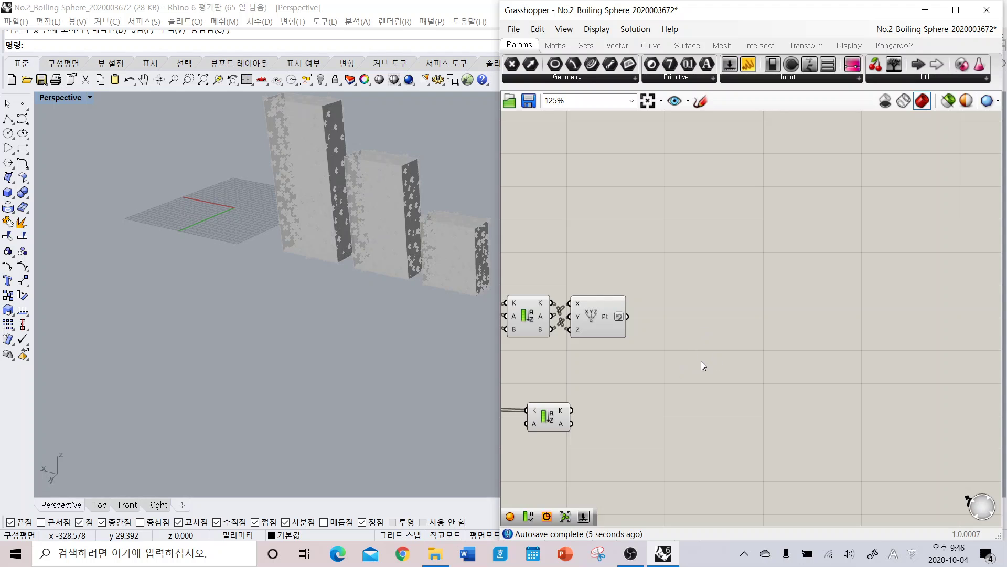
double_click(679, 314)
type("bnd")
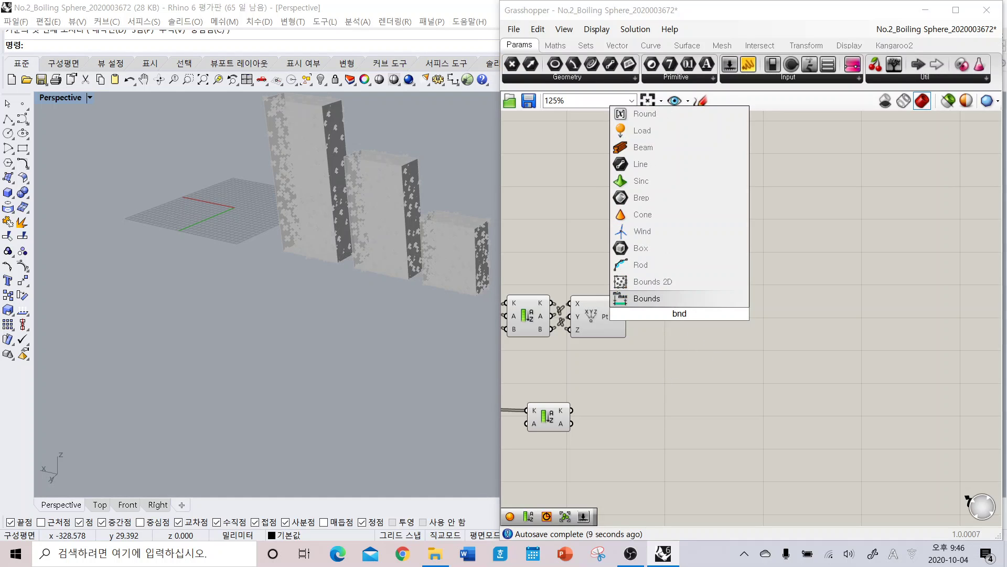
key("Return")
left_click_drag(679, 314, 691, 323)
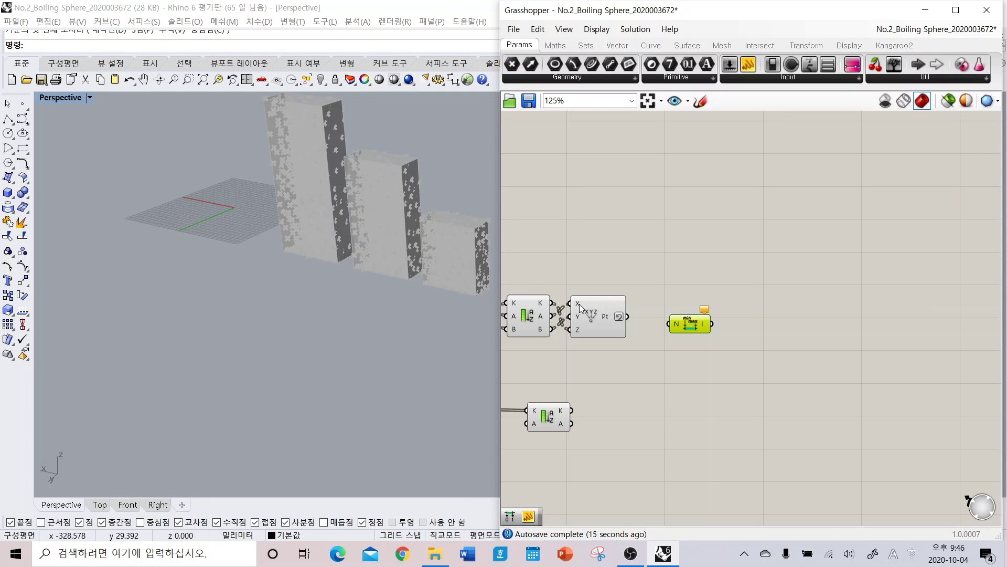
left_click_drag(551, 303, 688, 340)
Add a Deconstruct Domain component beside Bounds and connect the Bounds output to its input I
double_click(789, 338)
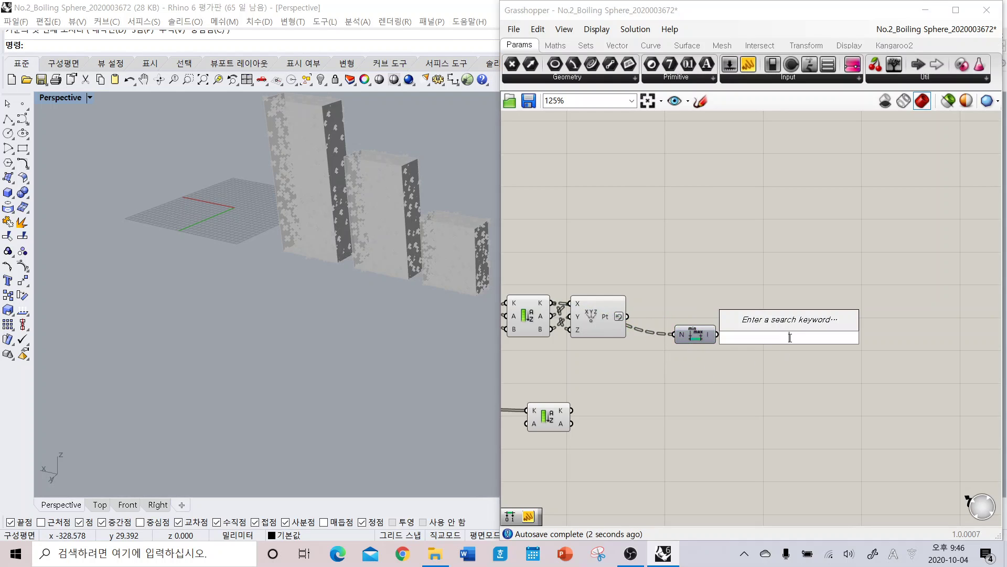
type("dedo")
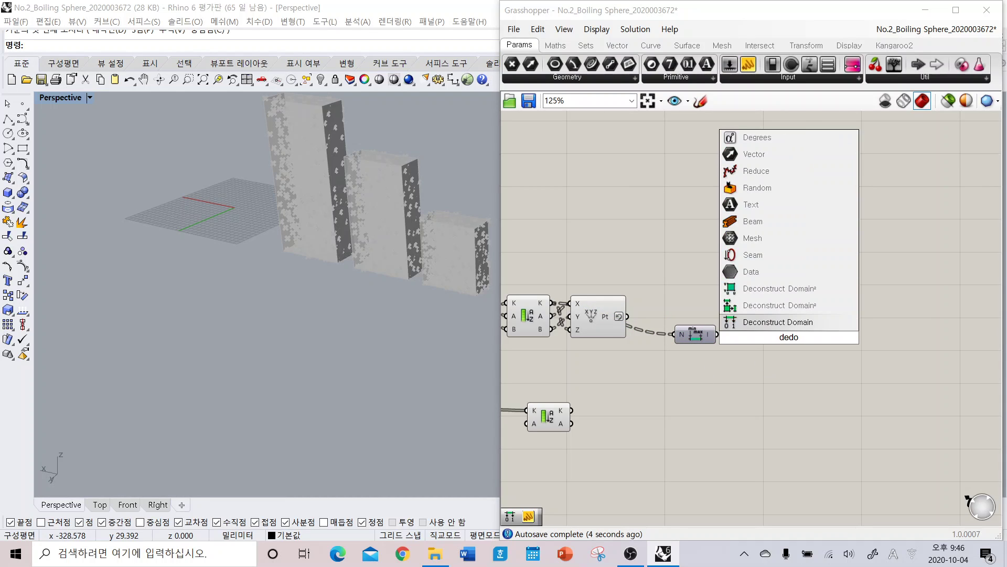
key("Return")
left_click_drag(717, 334, 772, 337)
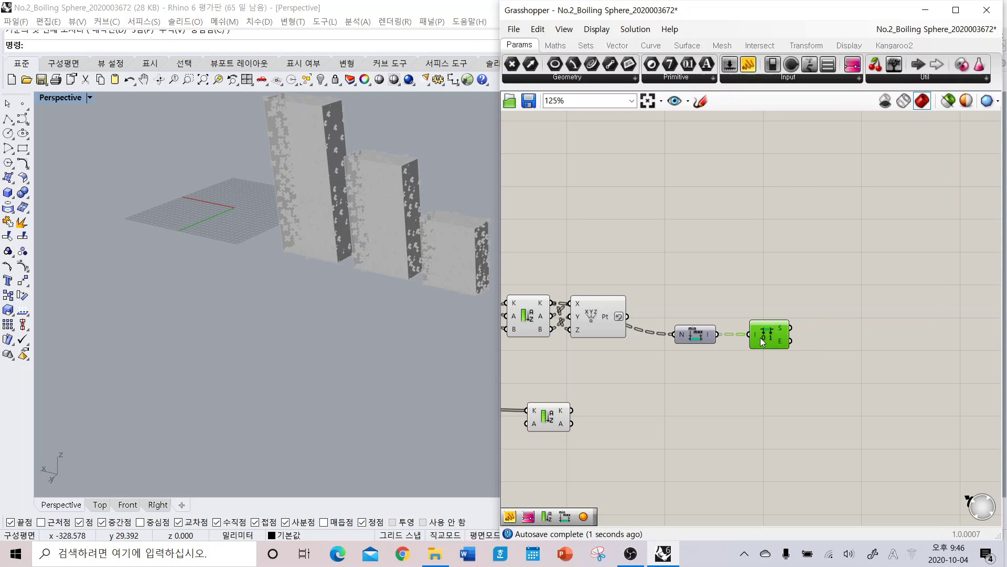
left_click(763, 377)
Add a Sphere component below Bounds and connect the sorted random values to its radius input R
right_click_drag(684, 392, 703, 372)
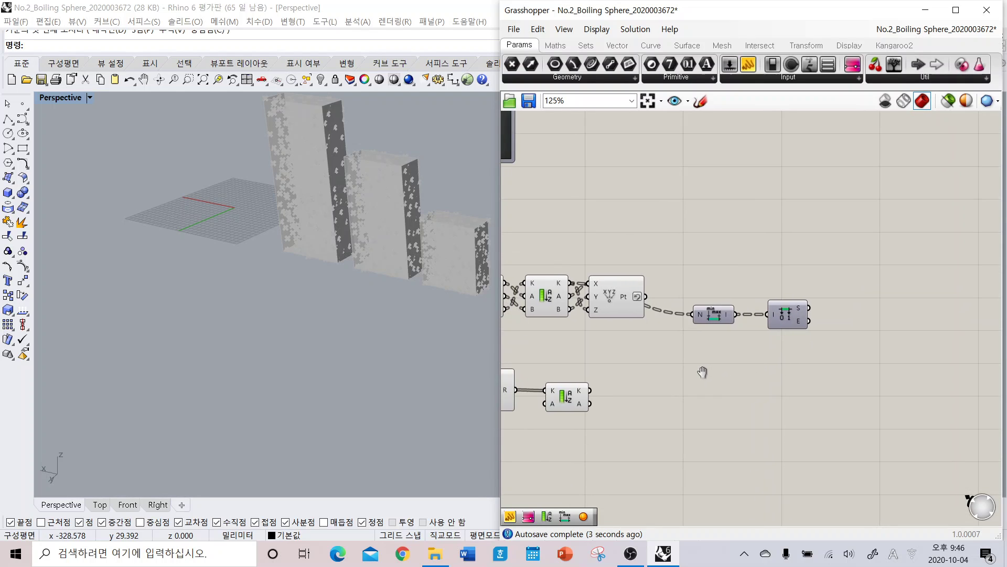
double_click(669, 366)
type("s")
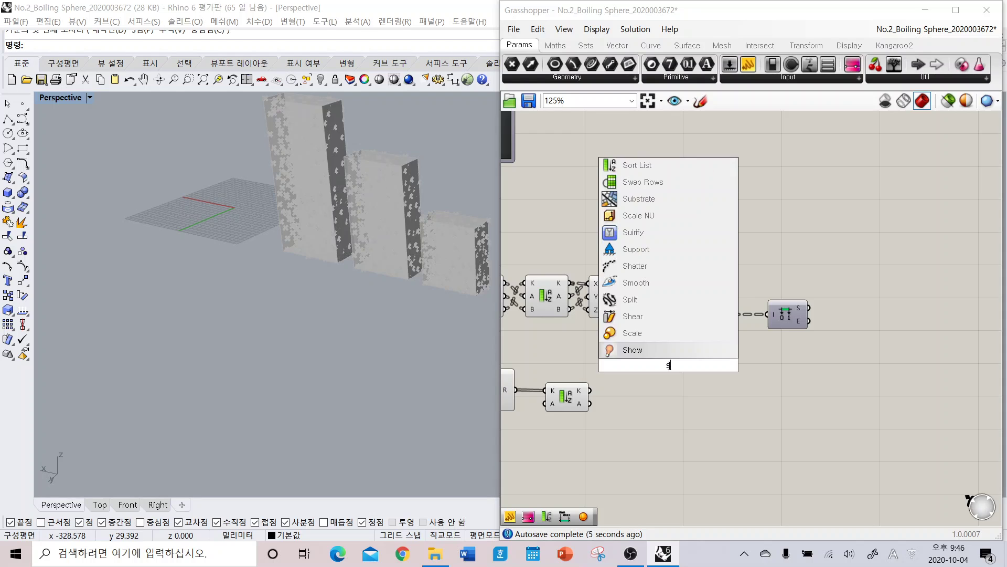
type("phere")
key("Return")
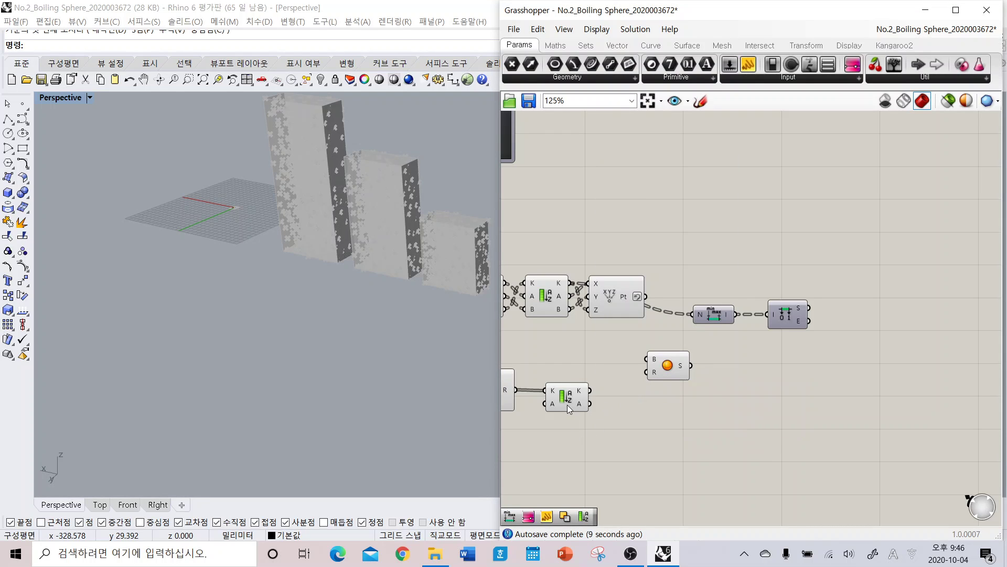
left_click_drag(591, 390, 682, 366)
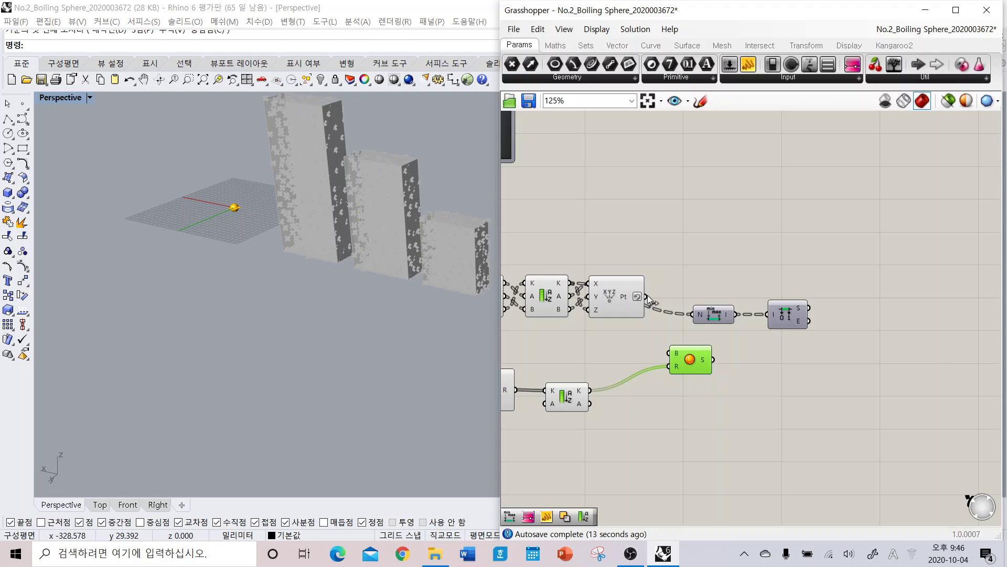
Connect Construct Point's reversed Pt output to the Sphere's base input B, and add a Gradient component beside Deconstruct Domain
left_click_drag(647, 296, 662, 350)
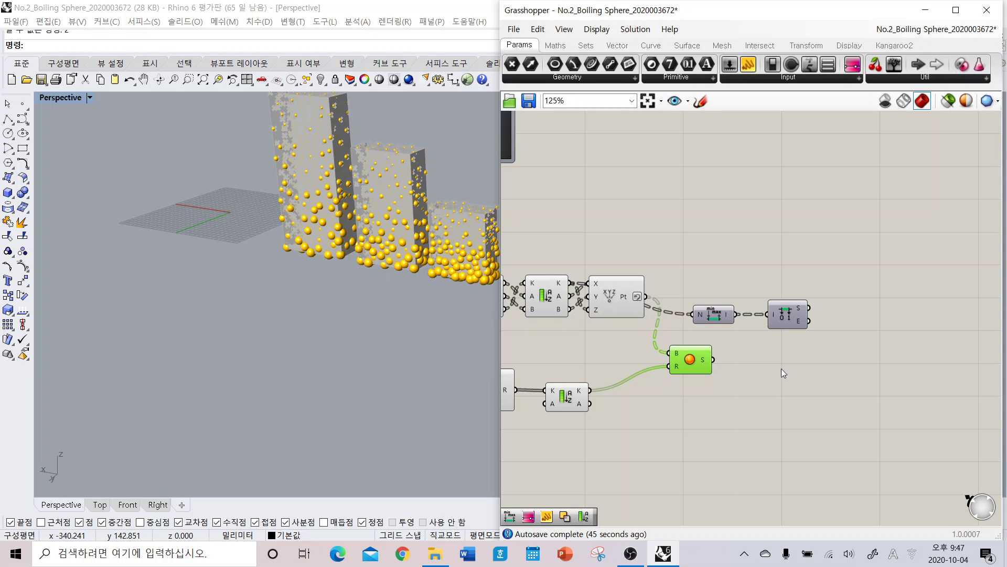
right_click_drag(781, 368, 737, 355)
double_click(776, 341)
type("gra")
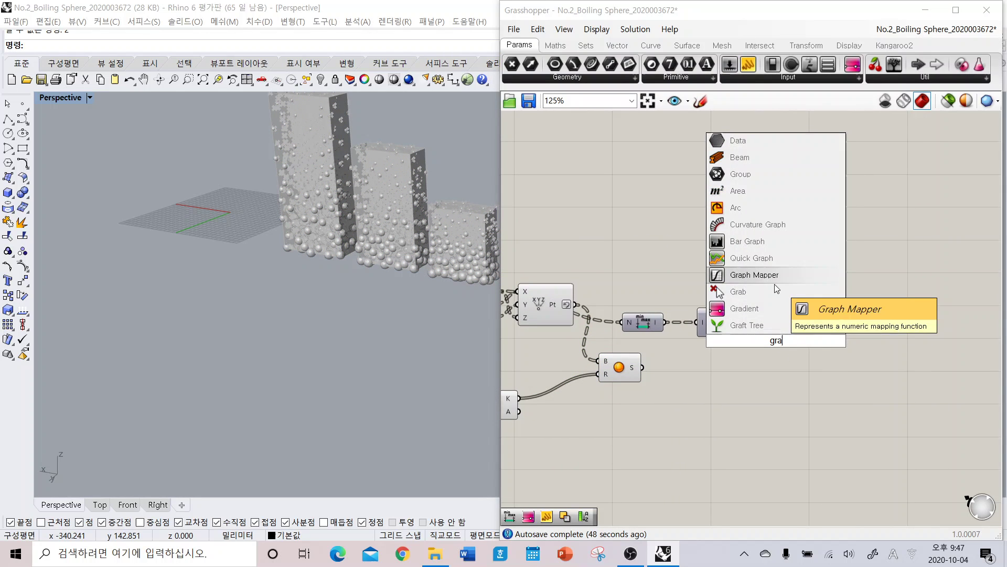
left_click(766, 275)
left_click_drag(789, 334, 860, 328)
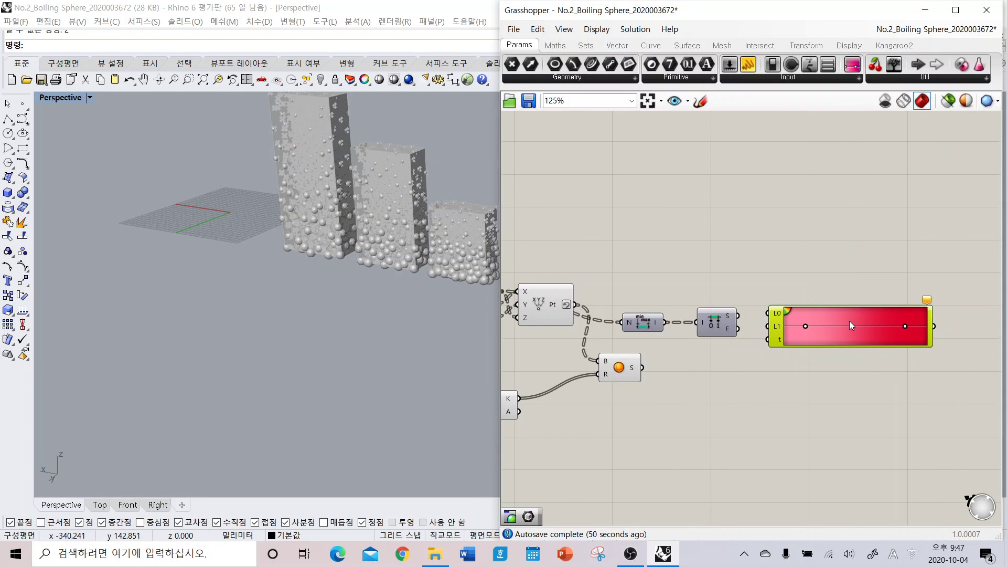
Apply the red-orange-yellow-light blue-blue preset to the Gradient component
right_click(850, 322)
mouse_move(892, 391)
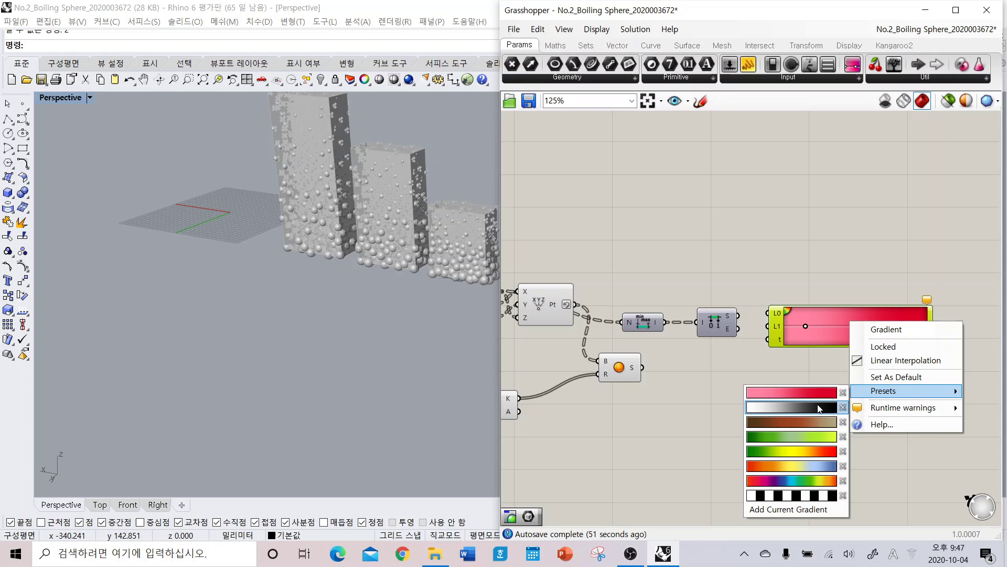
left_click(802, 466)
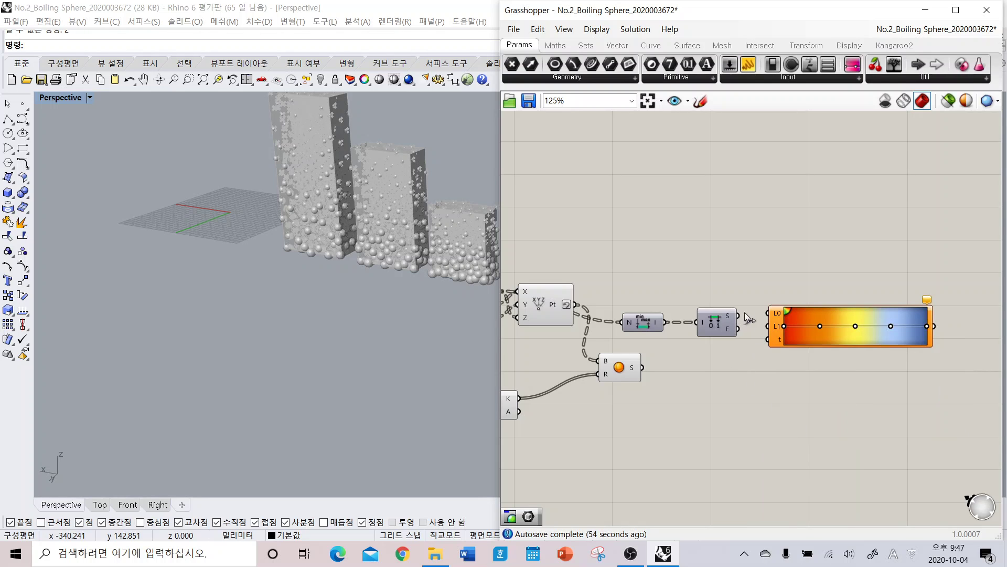
Connect Deconstruct Domain's S and E outputs to the Gradient's L0 and L1, and the point Sort List's K output to t
left_click_drag(738, 315, 768, 326)
right_click_drag(699, 351, 791, 338)
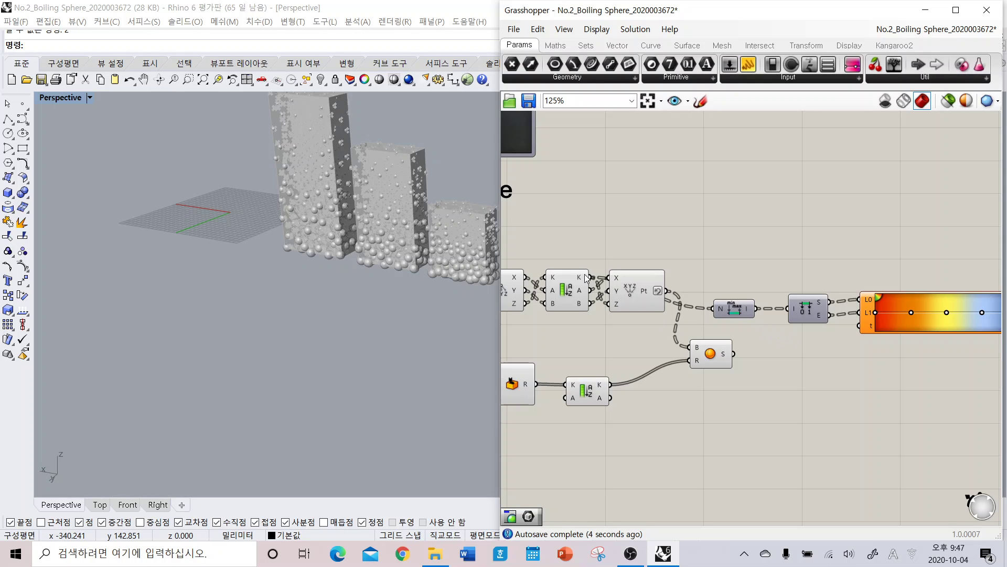
left_click_drag(666, 290, 871, 330)
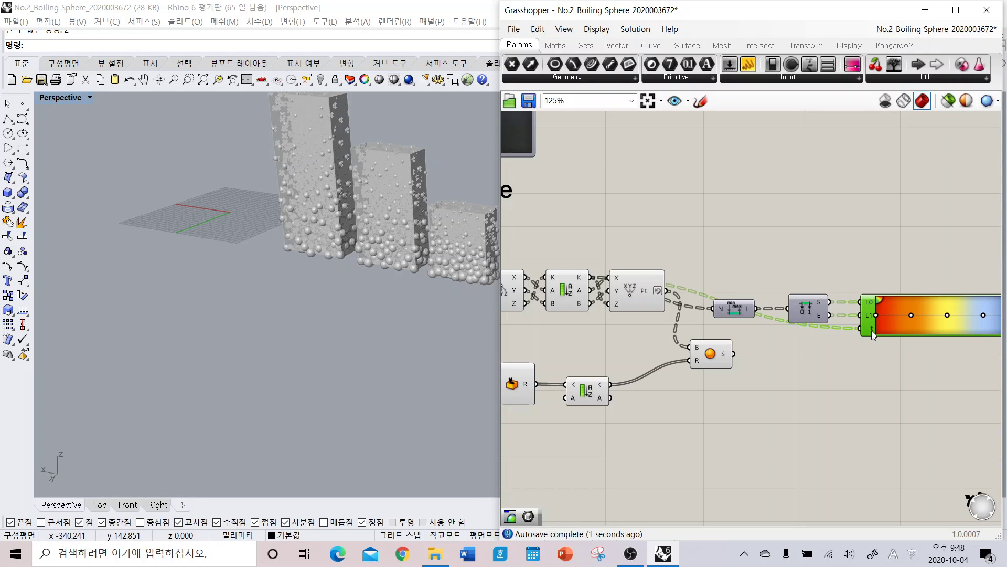
left_click(861, 349)
Add a Custom Preview component beyond the Gradient and connect the Gradient output to its material input M
right_click_drag(861, 359, 633, 328)
double_click(858, 307)
type("cust")
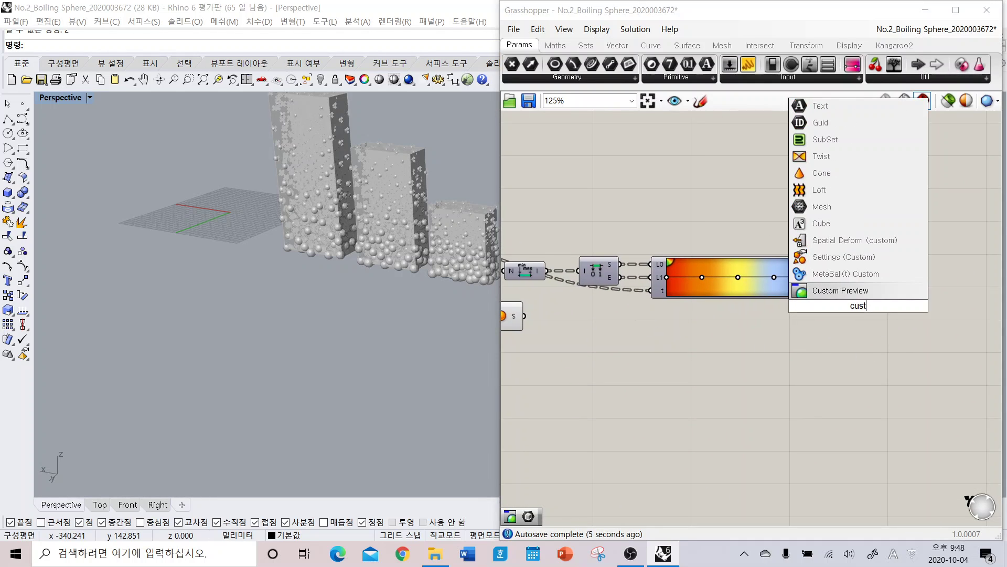
key("Return")
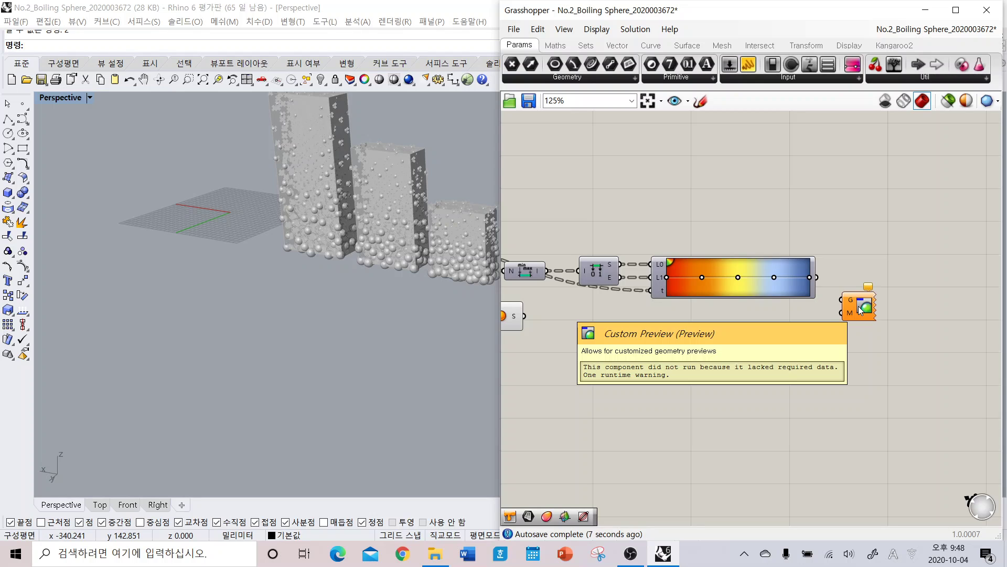
left_click_drag(817, 277, 840, 314)
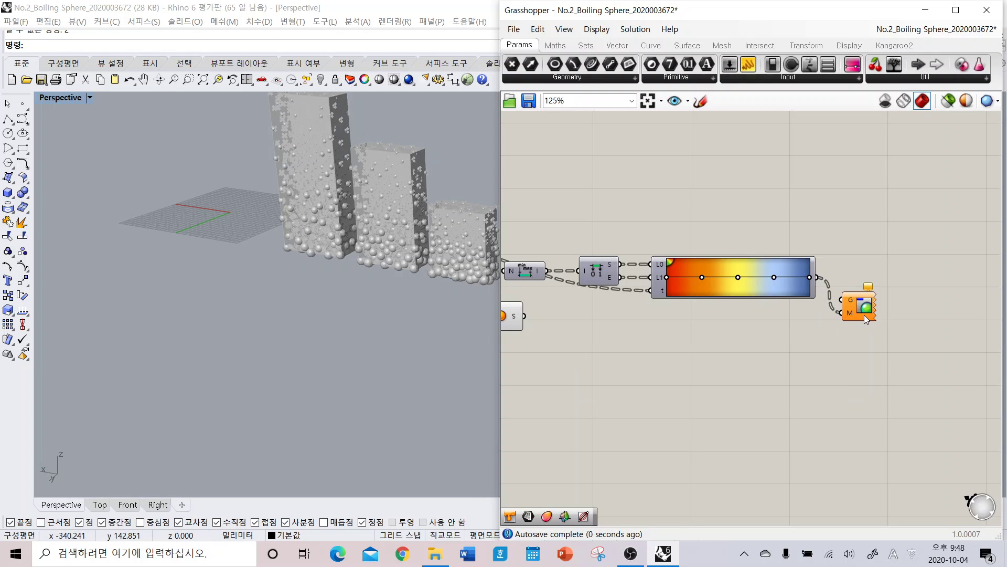
Connect the Sphere component's S output to the Custom Preview's geometry input G
right_click_drag(688, 341, 709, 345)
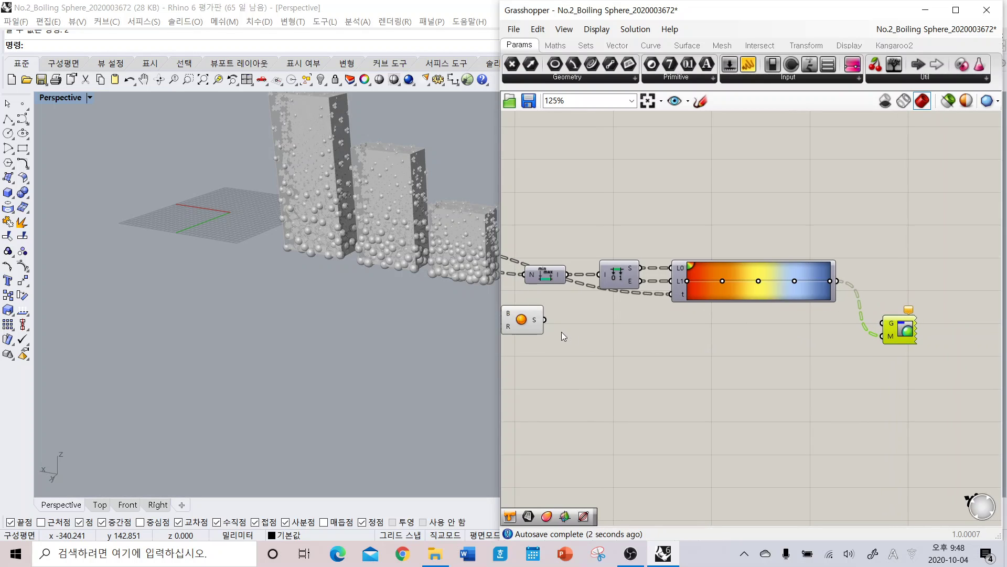
left_click_drag(545, 320, 882, 322)
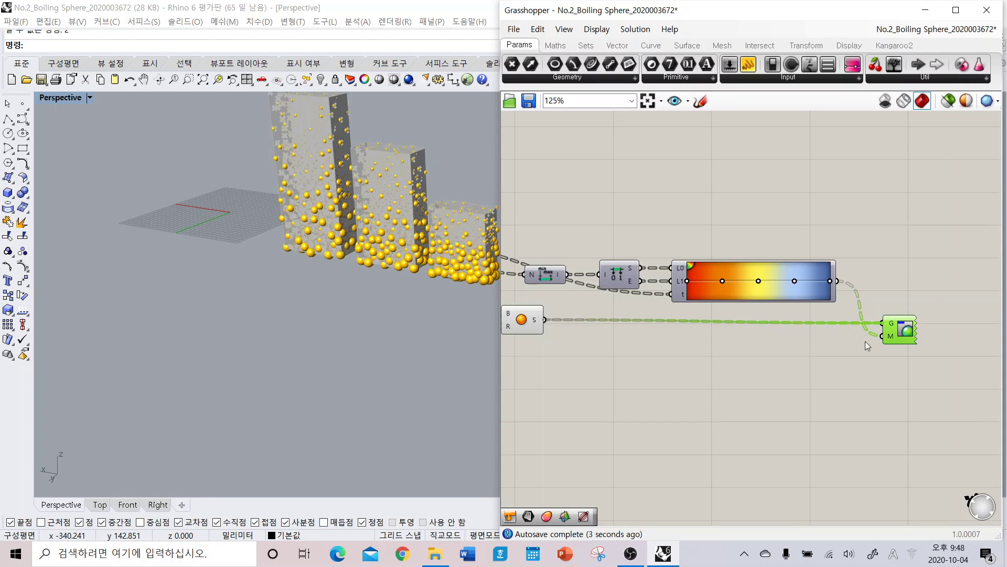
left_click(811, 355)
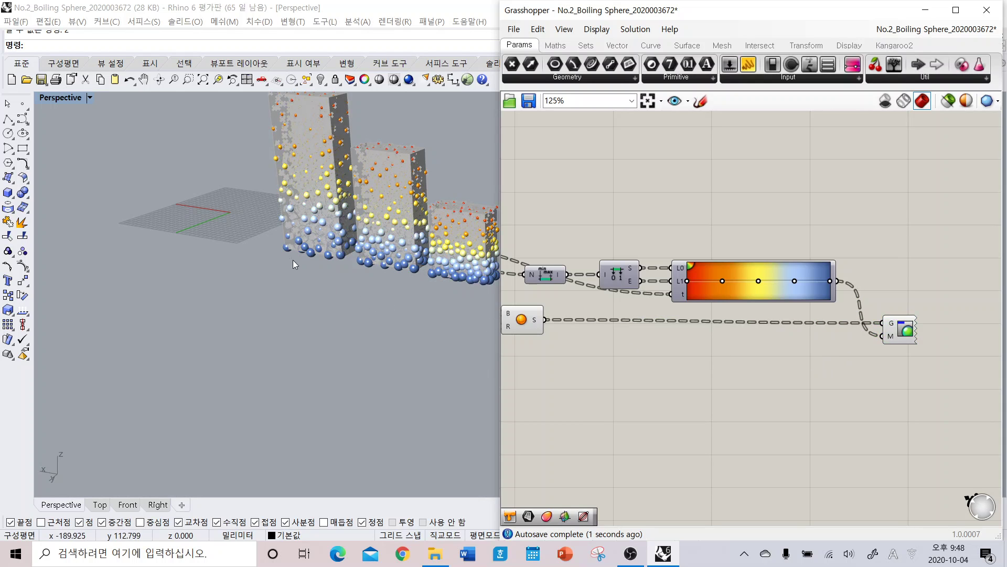
Turn off the preview of all components from the box geometry through Deconstruct Domain and Sphere, leaving the Custom Preview on
right_click_drag(359, 288, 258, 356, "shift")
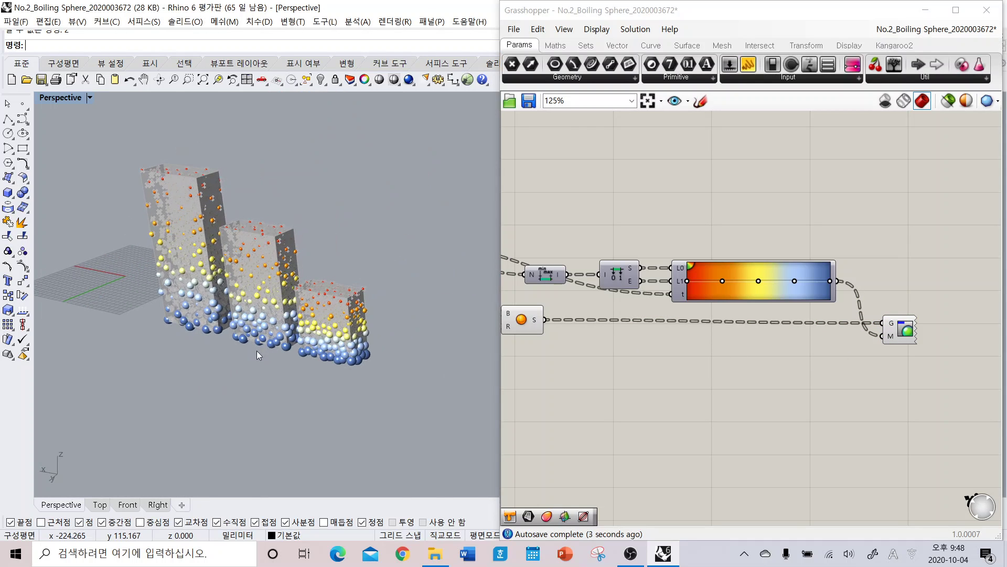
scroll(273, 346, "up", 2)
scroll(730, 370, "down", 1)
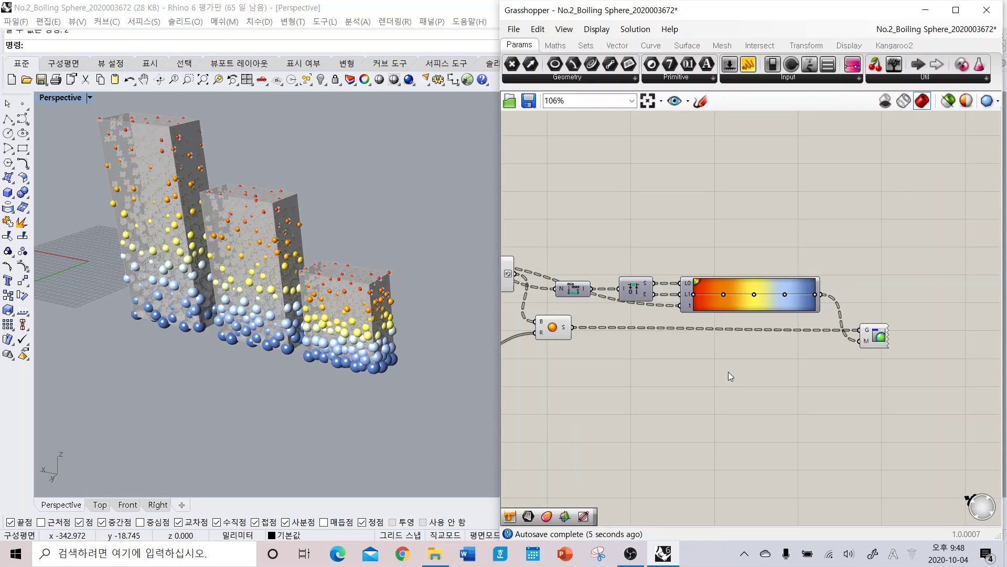
scroll(729, 372, "down", 2)
right_click_drag(729, 372, 822, 382)
right_click_drag(672, 274, 727, 276)
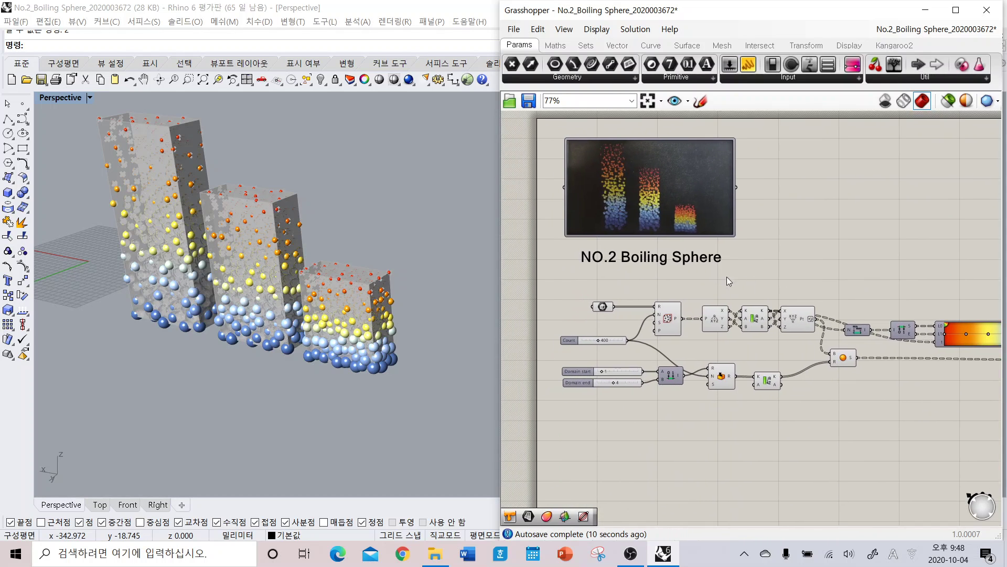
scroll(712, 319, "down", 2)
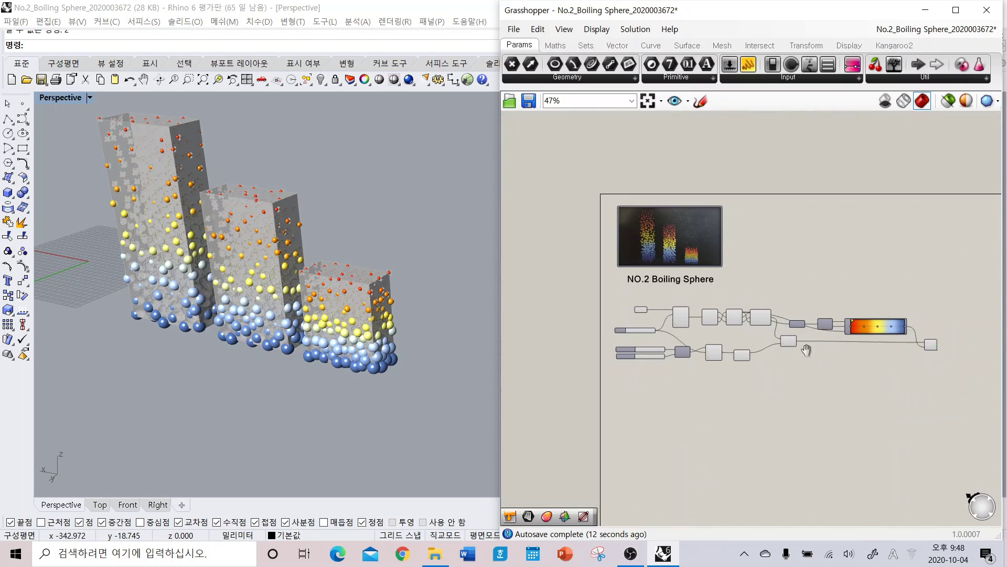
left_click_drag(795, 409, 581, 292)
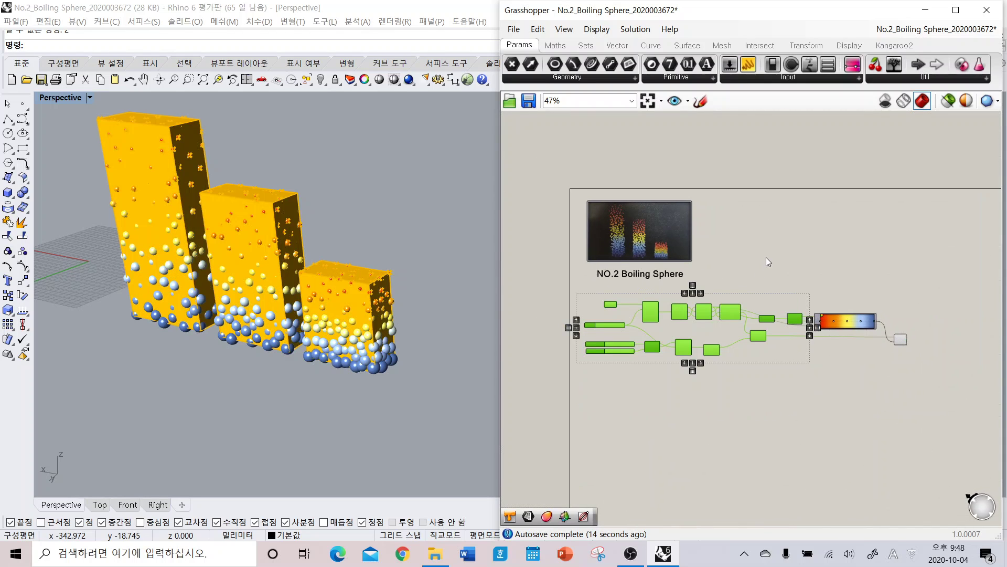
right_click(766, 257)
left_click(797, 277)
left_click(804, 278)
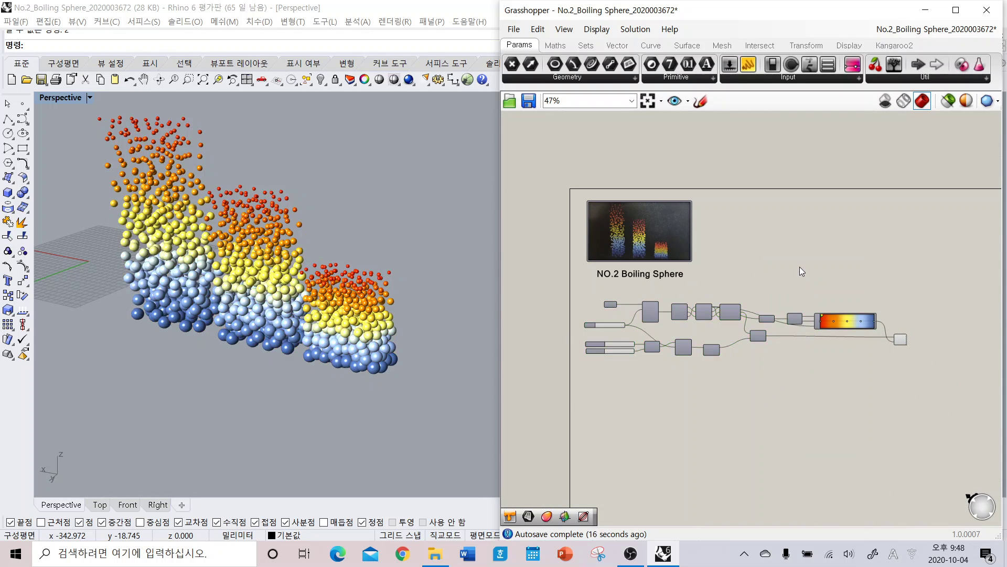
Set the Rhino viewport background colour to black in the appearance colour options
right_click_drag(444, 363, 496, 338)
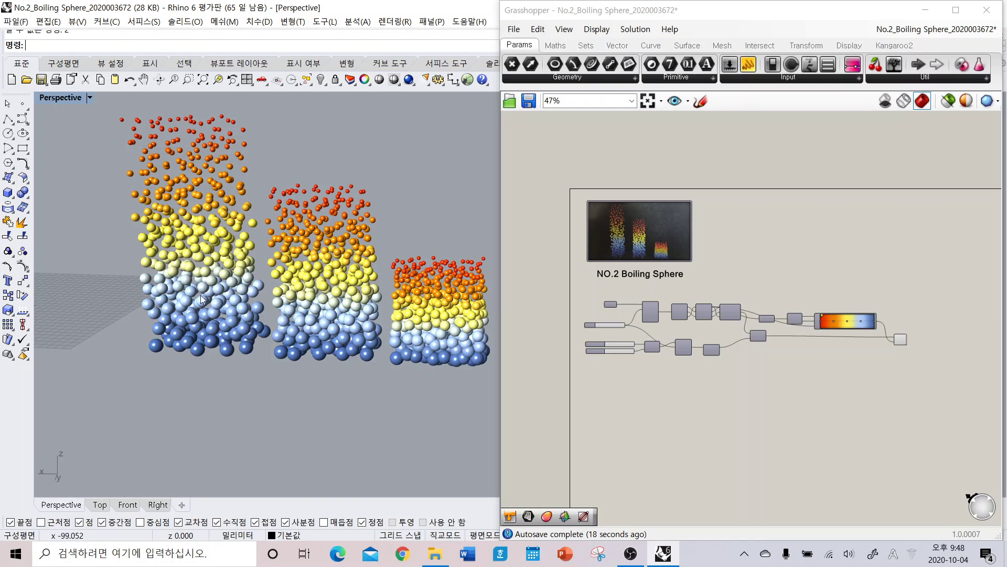
left_click(78, 21)
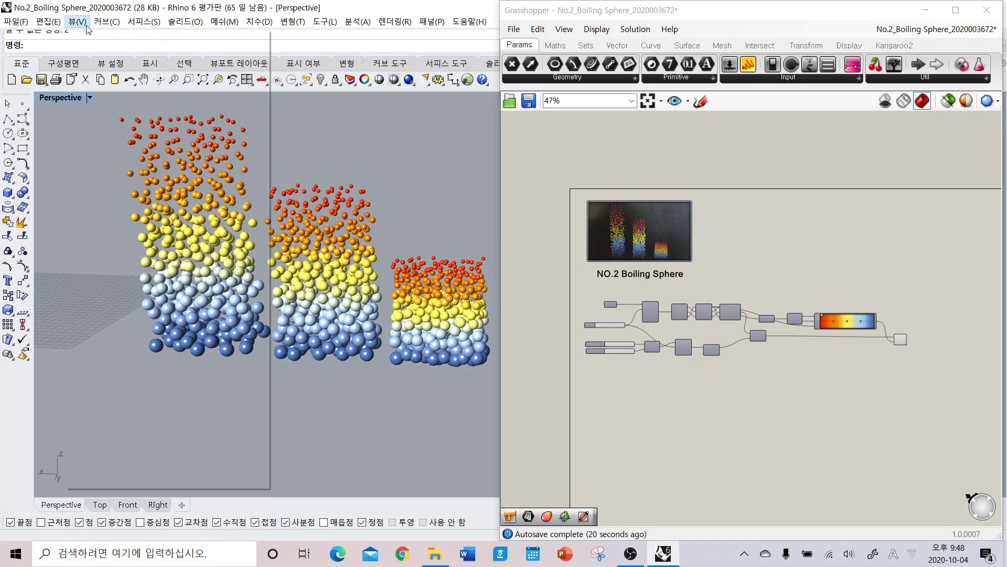
left_click(130, 468)
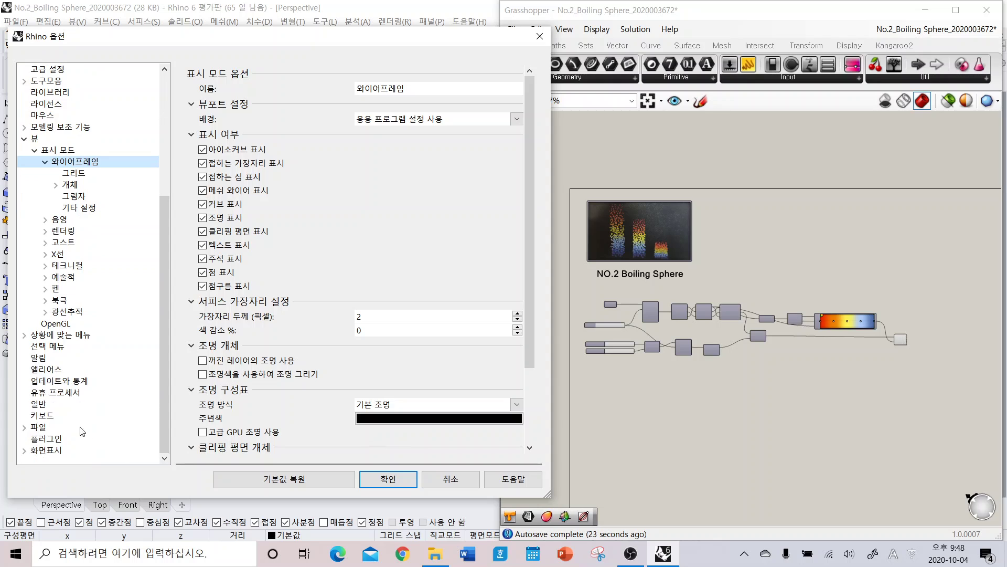
left_click(26, 450)
left_click(46, 452)
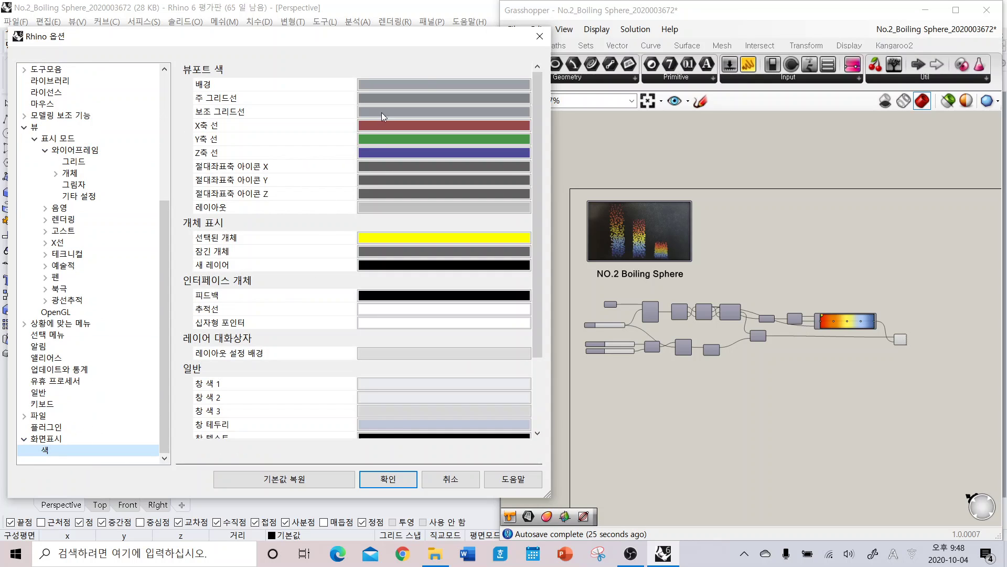
left_click(428, 84)
left_click_drag(369, 258, 364, 298)
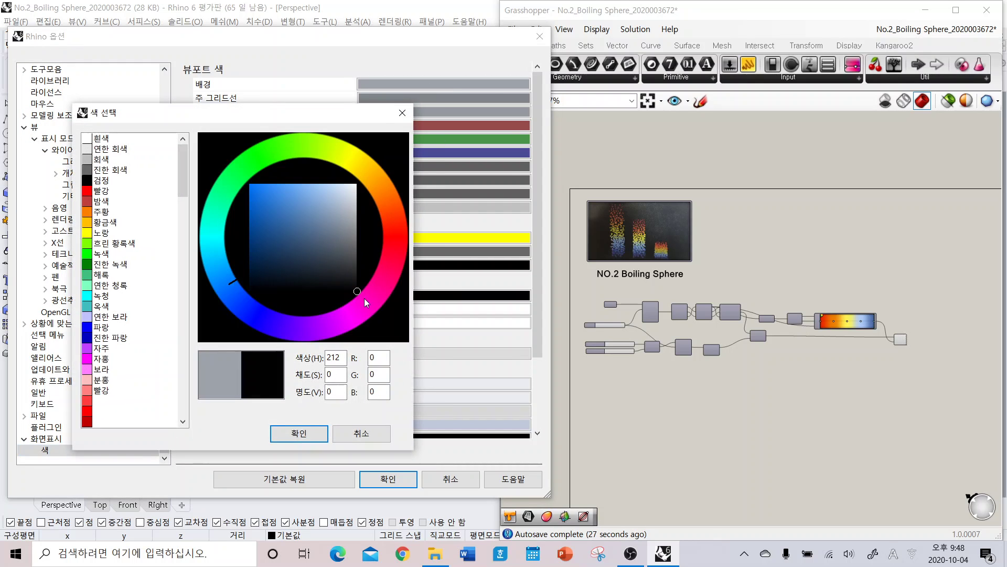
left_click(298, 433)
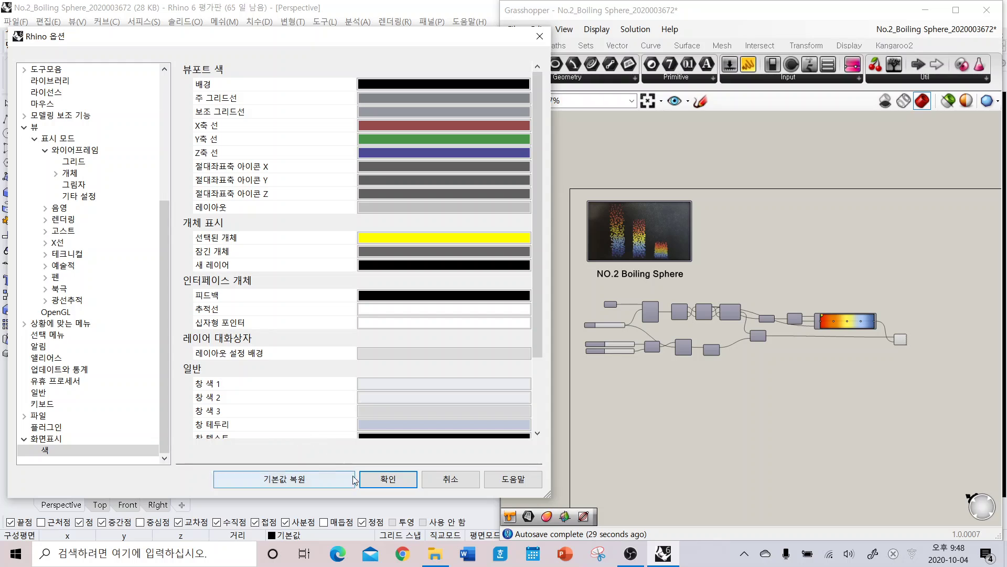
left_click(388, 479)
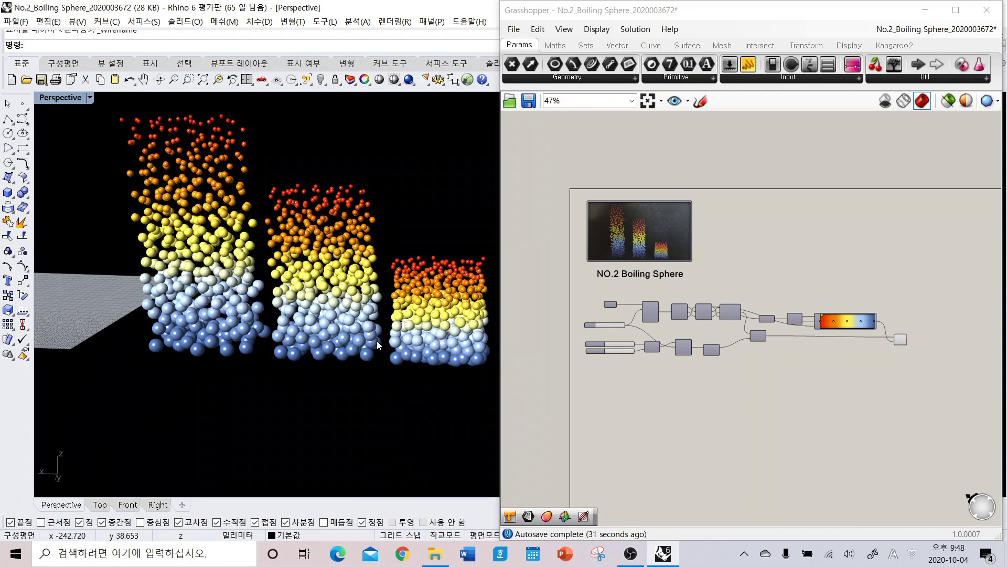
scroll(310, 379, "down", 3)
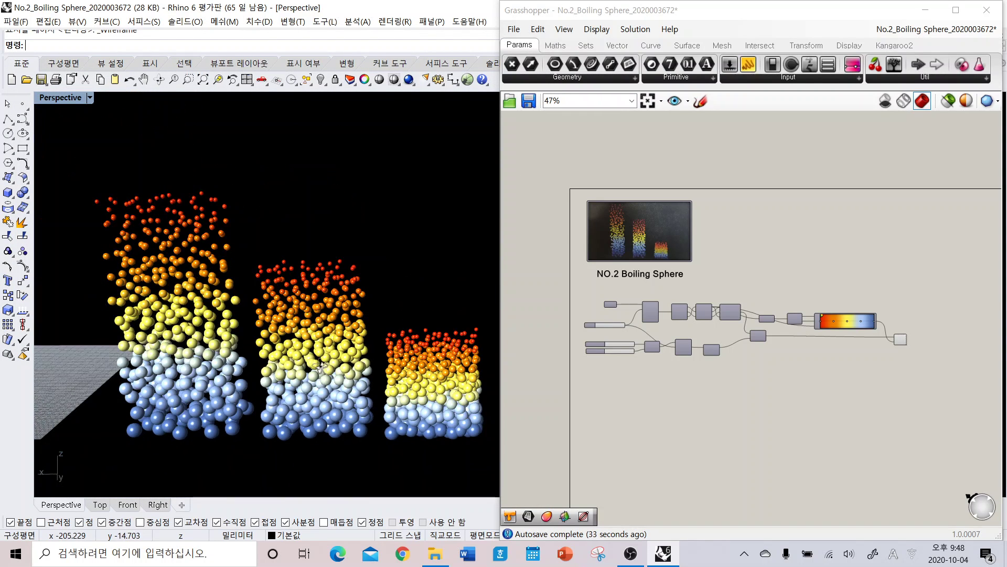
scroll(619, 291, "up", 5)
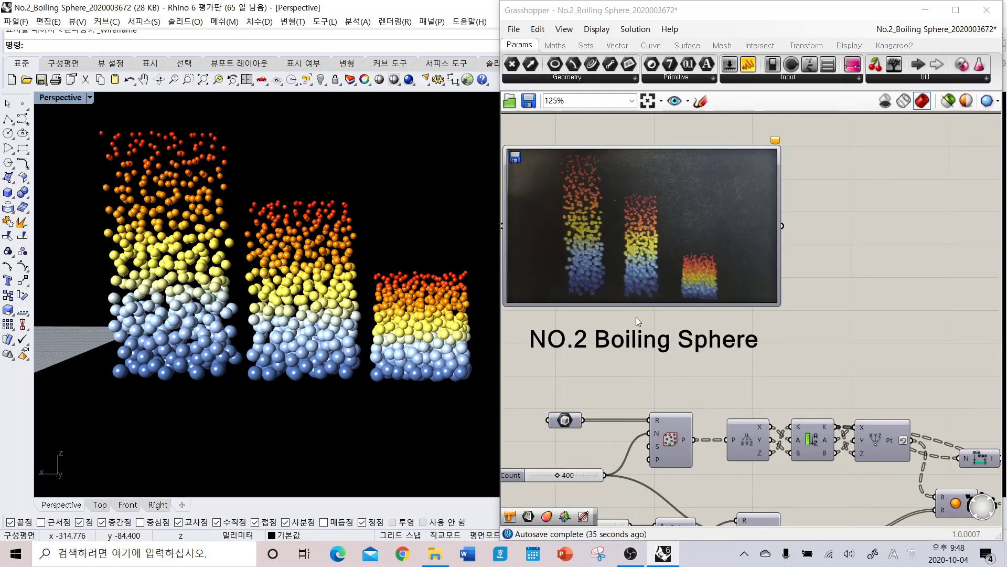